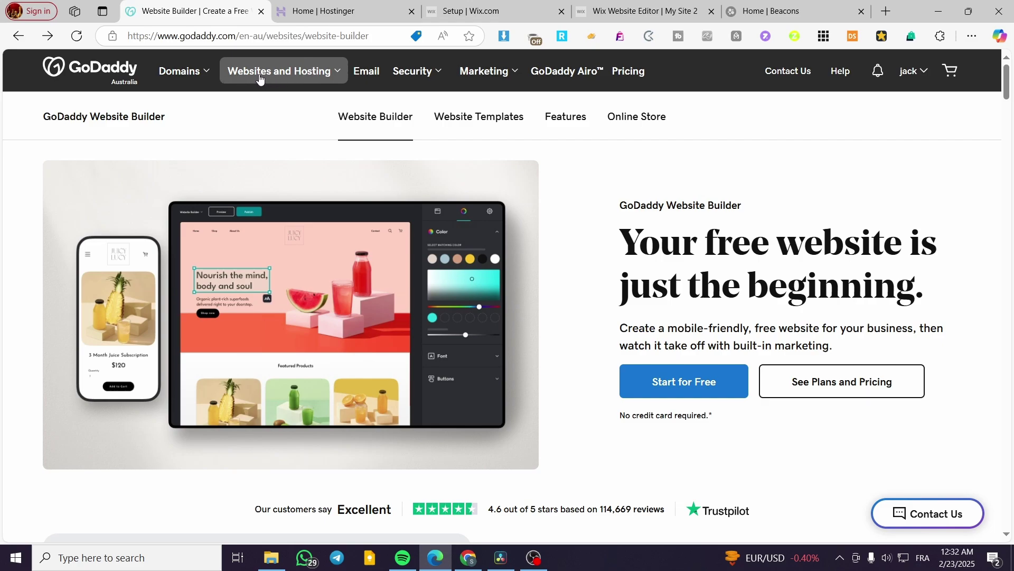
# Open the GoDaddy Website Builder page and go to the account's My Products page
pyautogui.click(277, 77)
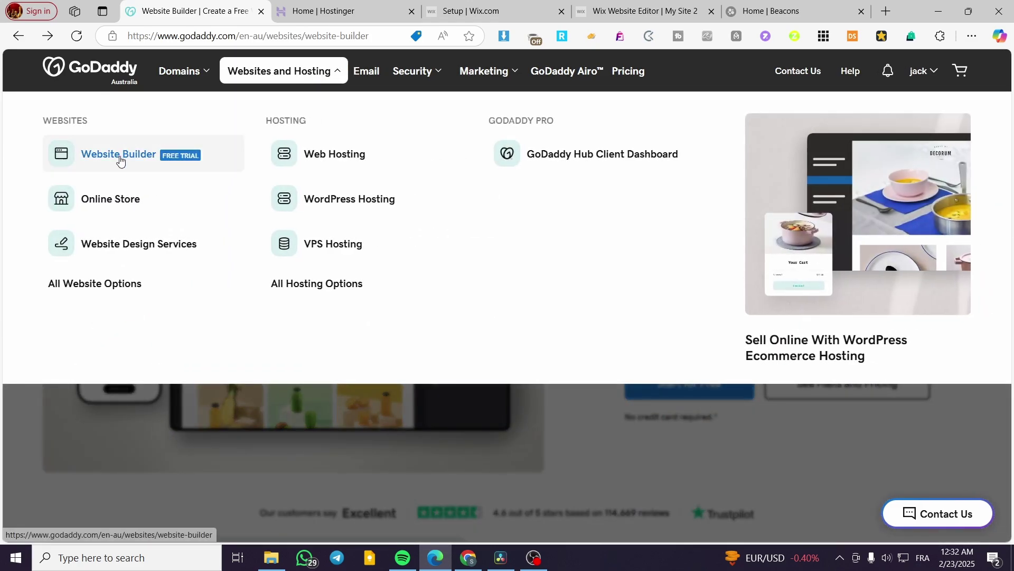
pyautogui.click(115, 153)
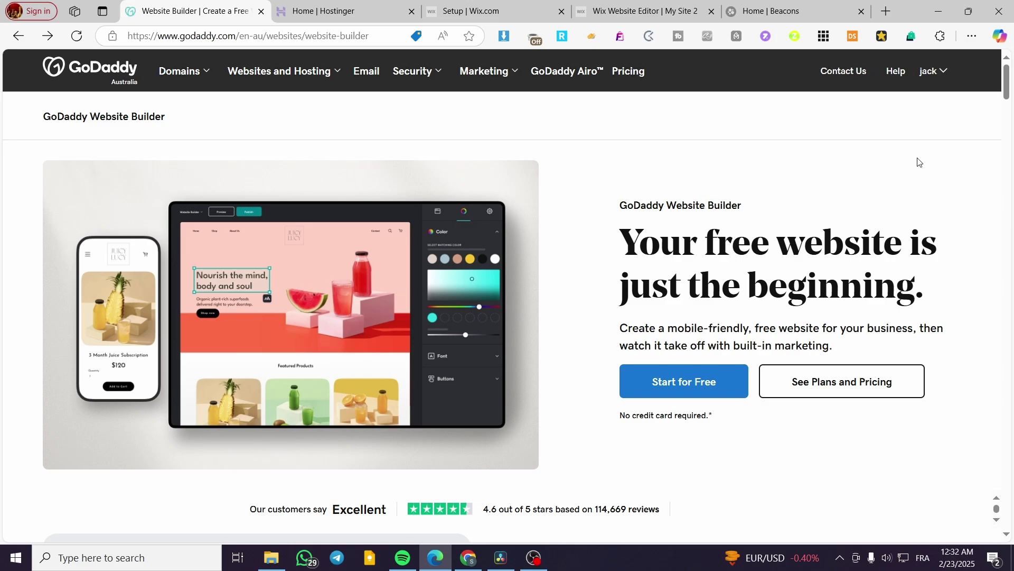
pyautogui.click(942, 74)
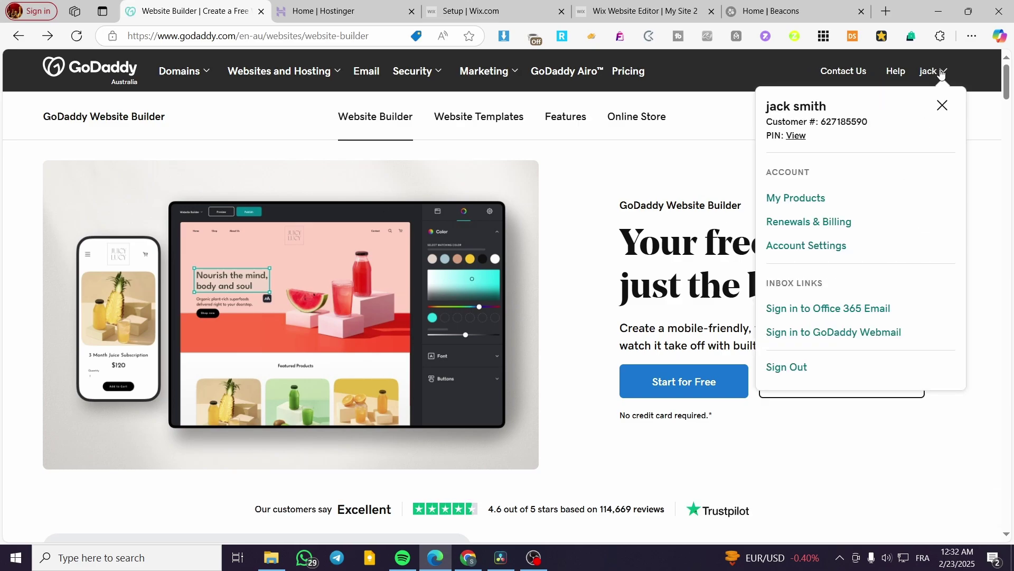
pyautogui.click(804, 203)
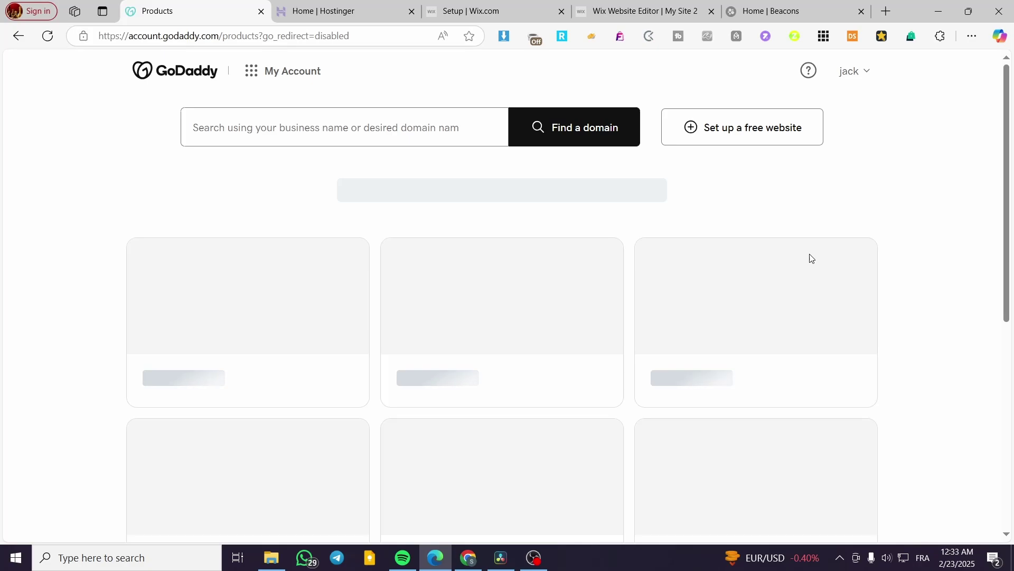
# Look over the existing websites and services in the account, and start setting up a free website
pyautogui.scroll(-2, 388, 370)
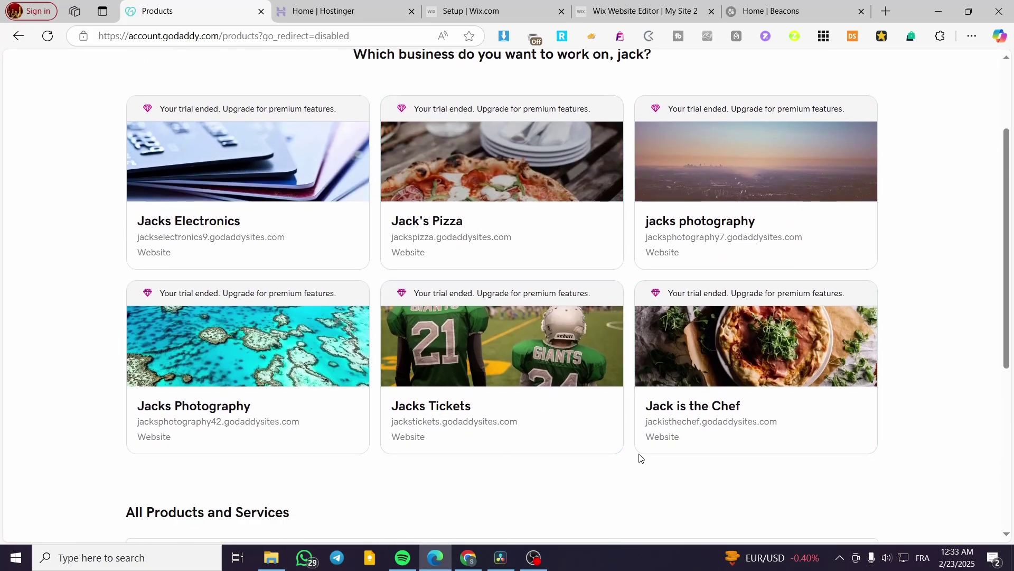
pyautogui.scroll(-4, 727, 449)
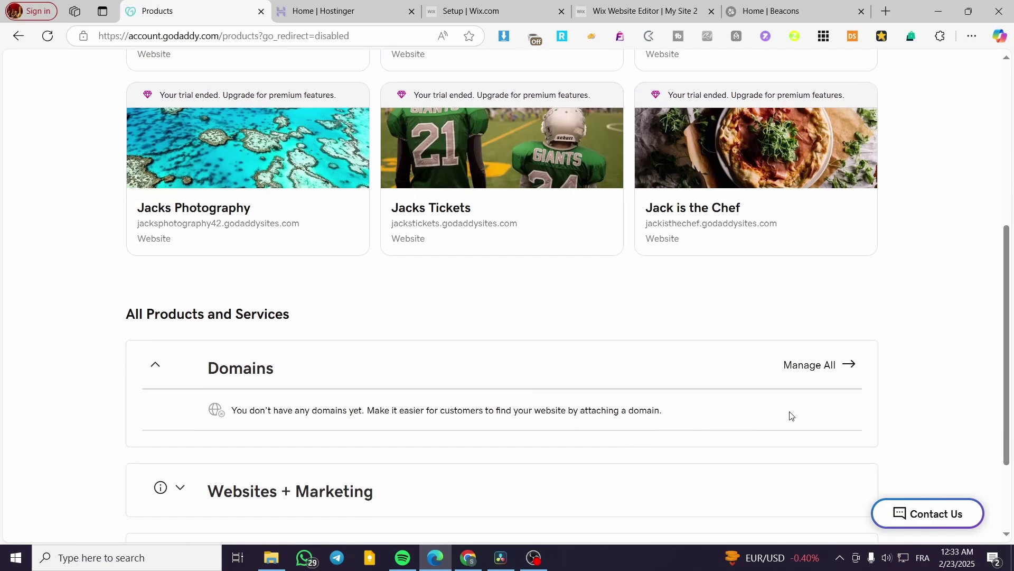
pyautogui.scroll(6, 761, 425)
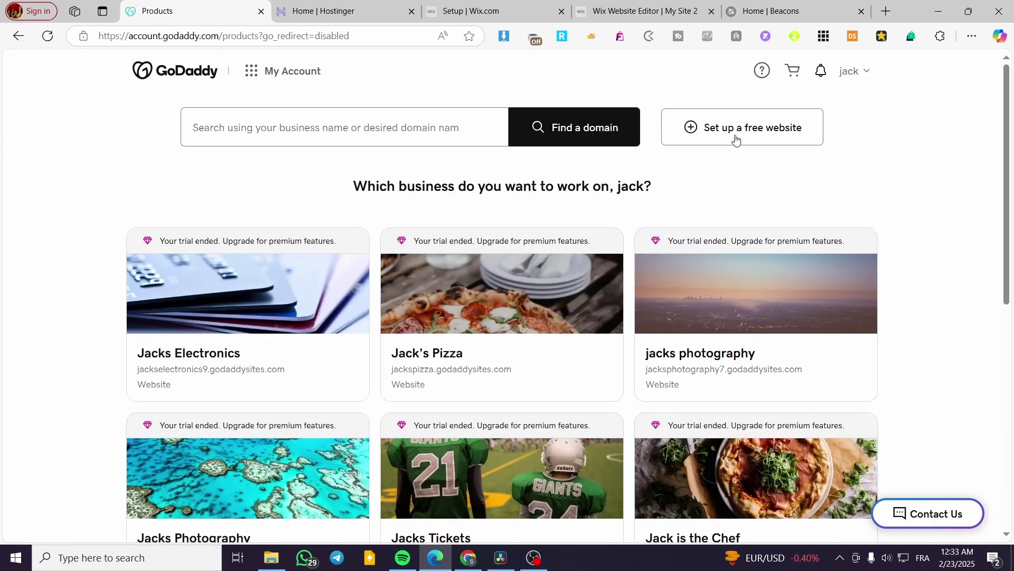
pyautogui.click(714, 132)
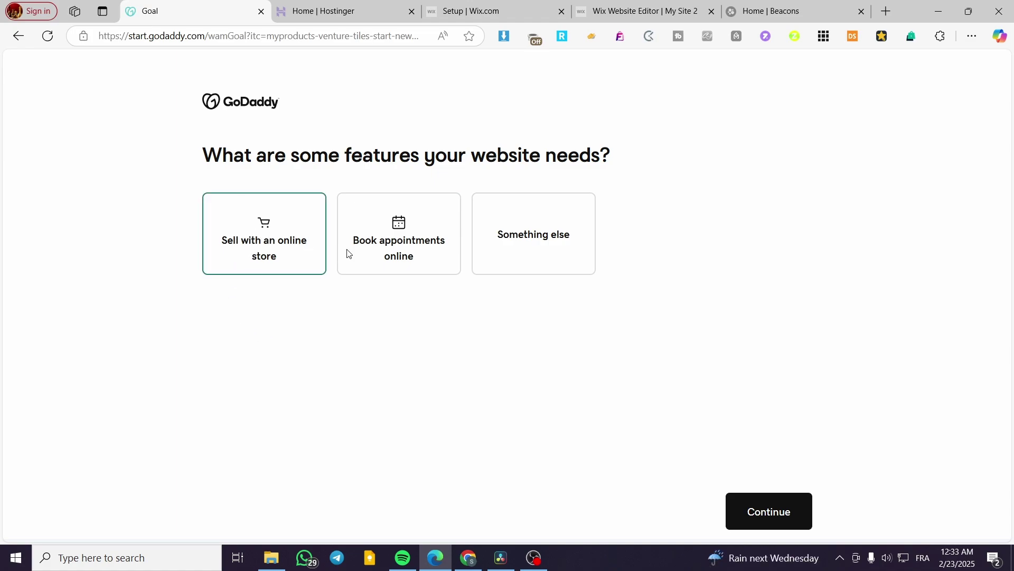
# Choose the website features Something else and Sell with an online store, and start searching for the website's category
pyautogui.click(536, 235)
pyautogui.click(289, 252)
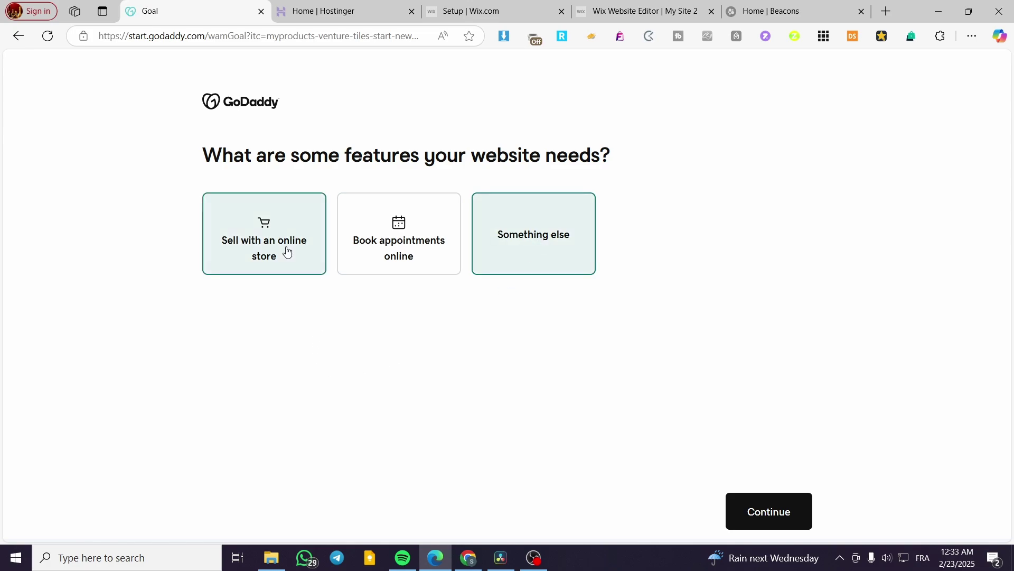
pyautogui.click(775, 522)
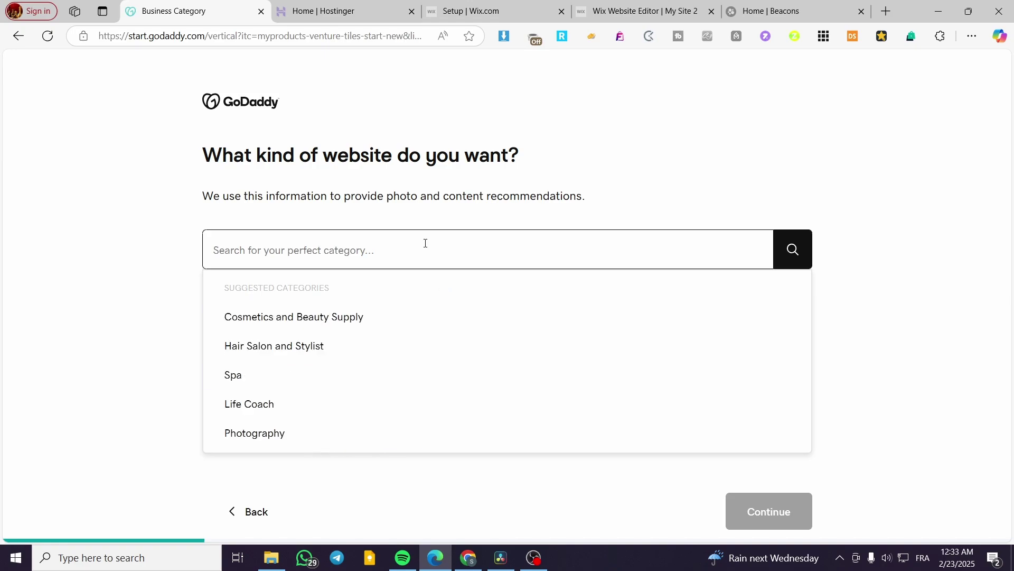
pyautogui.write('Clm')
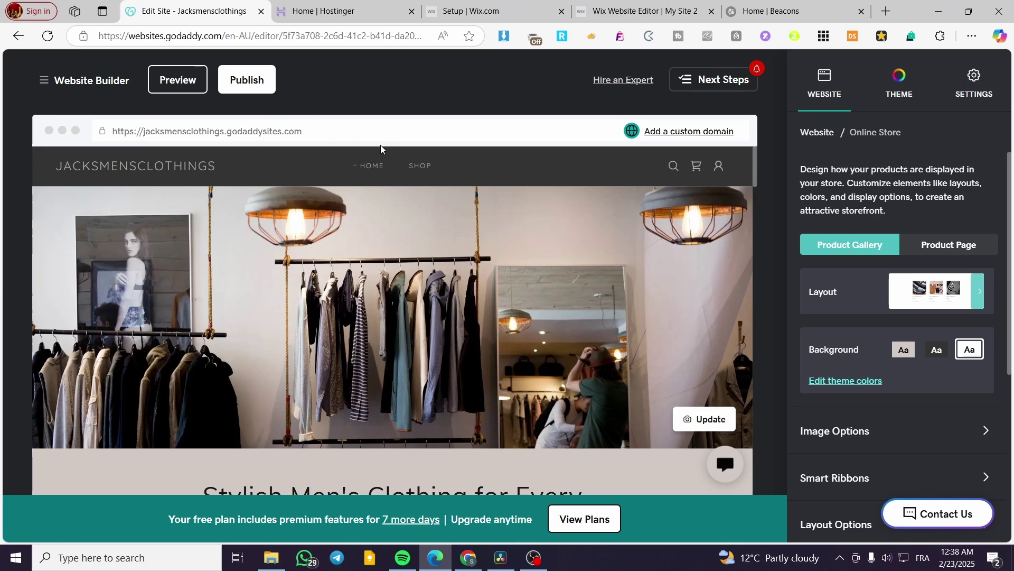
# Return to the Jacksmensclothings site navigation and review the Home page's sections
pyautogui.click(824, 82)
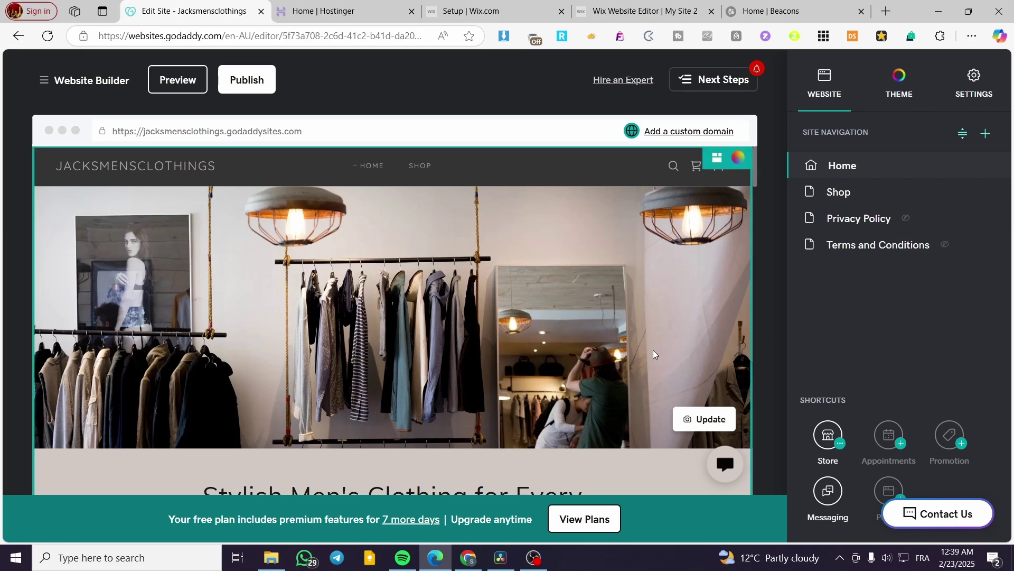
pyautogui.scroll(-5, 653, 350)
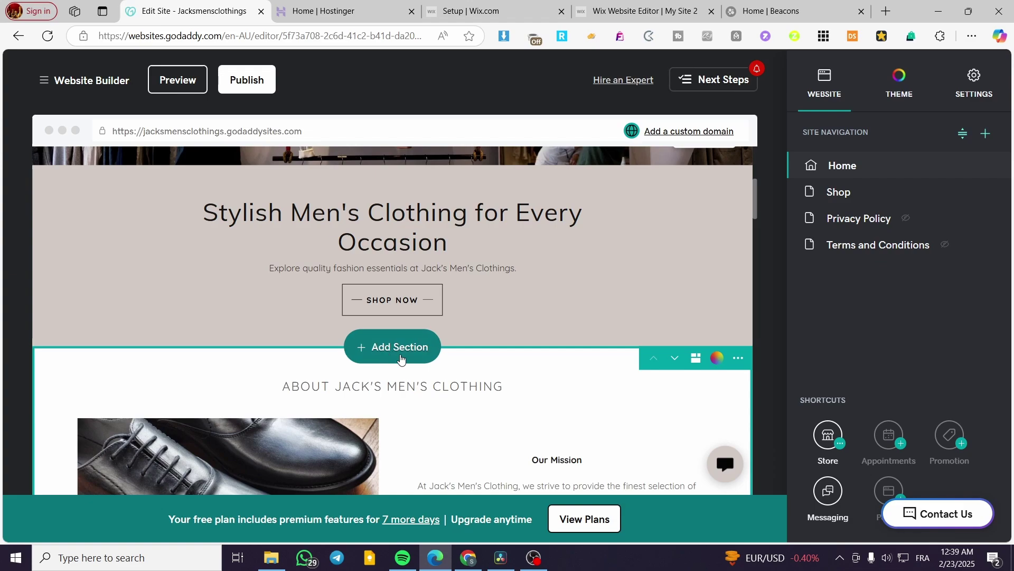
pyautogui.scroll(-8, 653, 380)
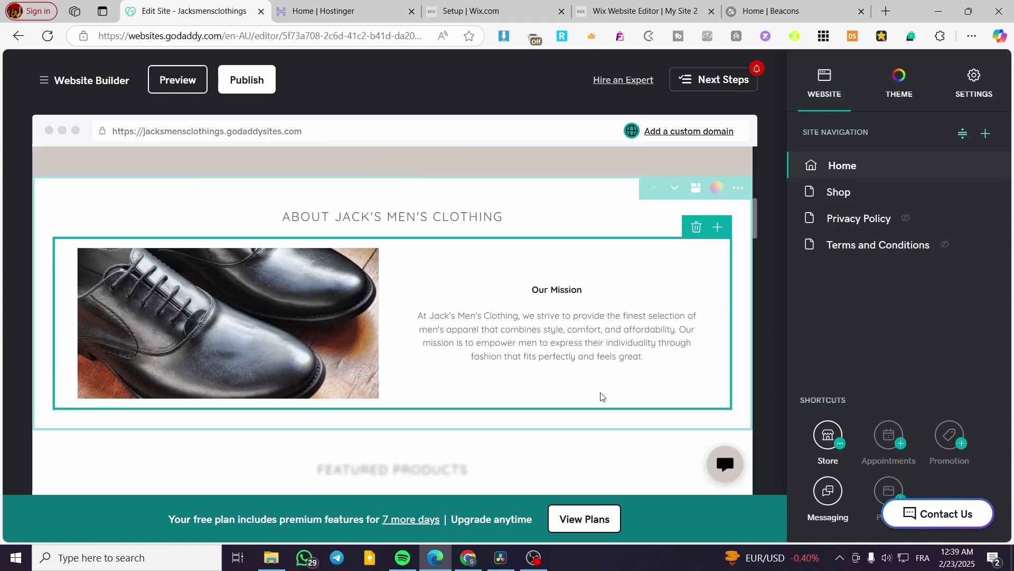
pyautogui.scroll(-7, 372, 371)
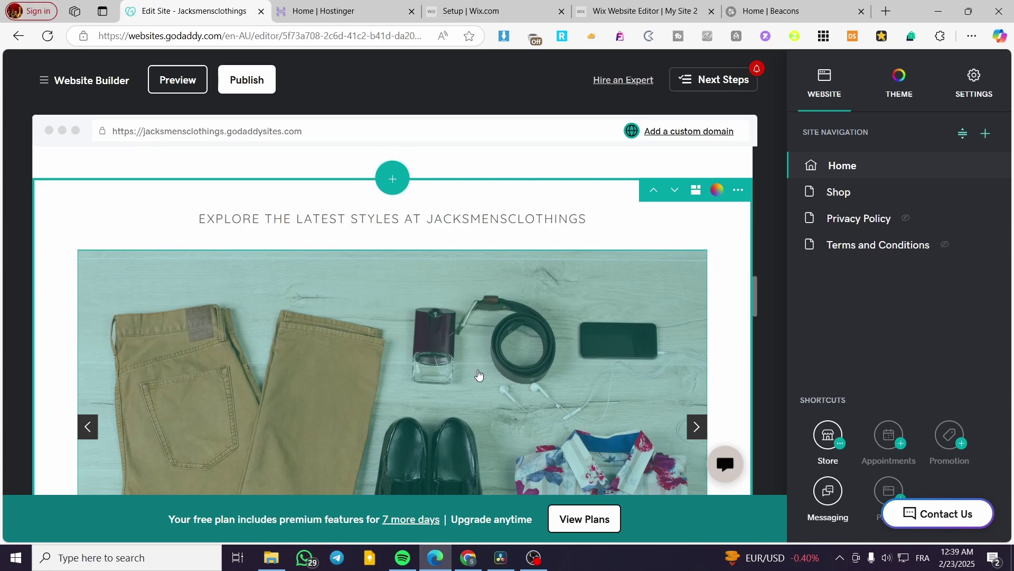
pyautogui.scroll(5, 481, 379)
pyautogui.scroll(10, 480, 378)
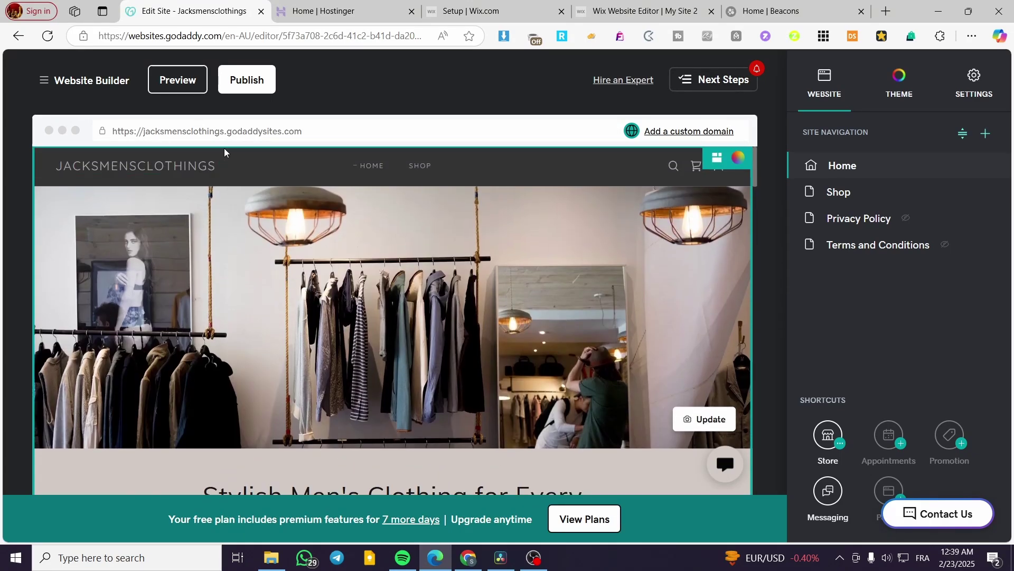
# Highlight the site's default web address, start adding a custom domain and proceed to the upgrade plans
pyautogui.moveTo(309, 132); pyautogui.dragTo(106, 138)
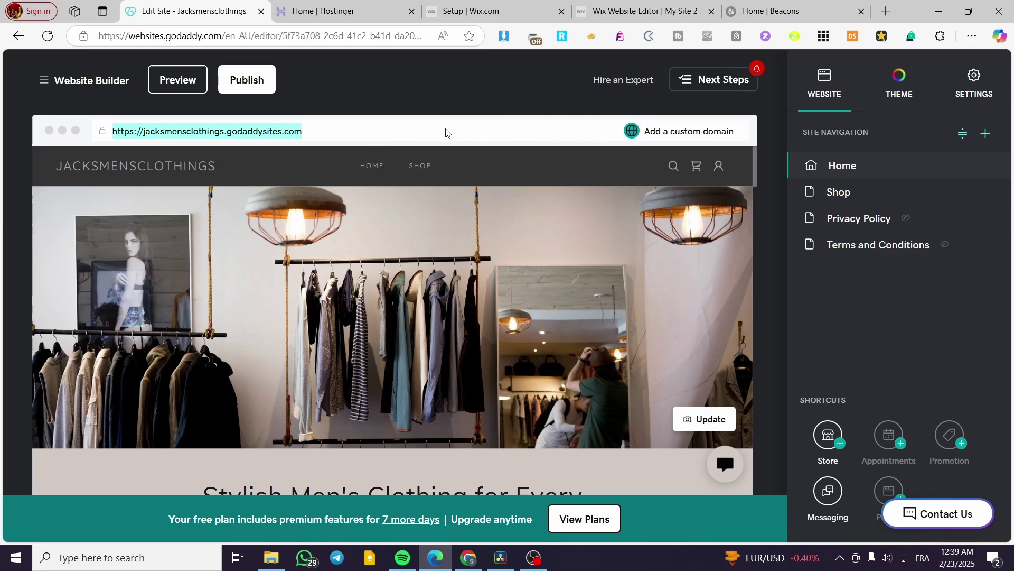
pyautogui.moveTo(675, 139)
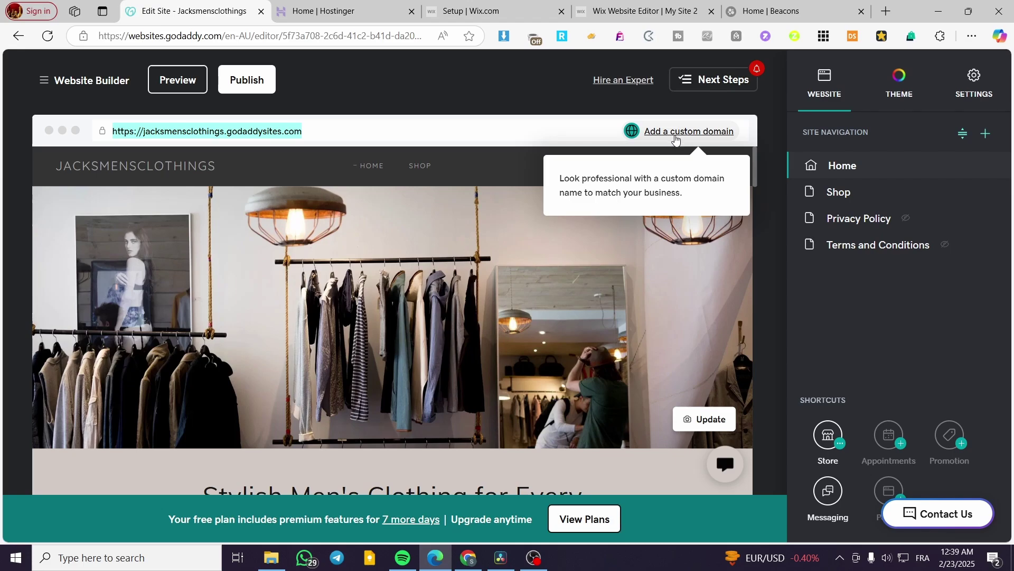
pyautogui.click(675, 137)
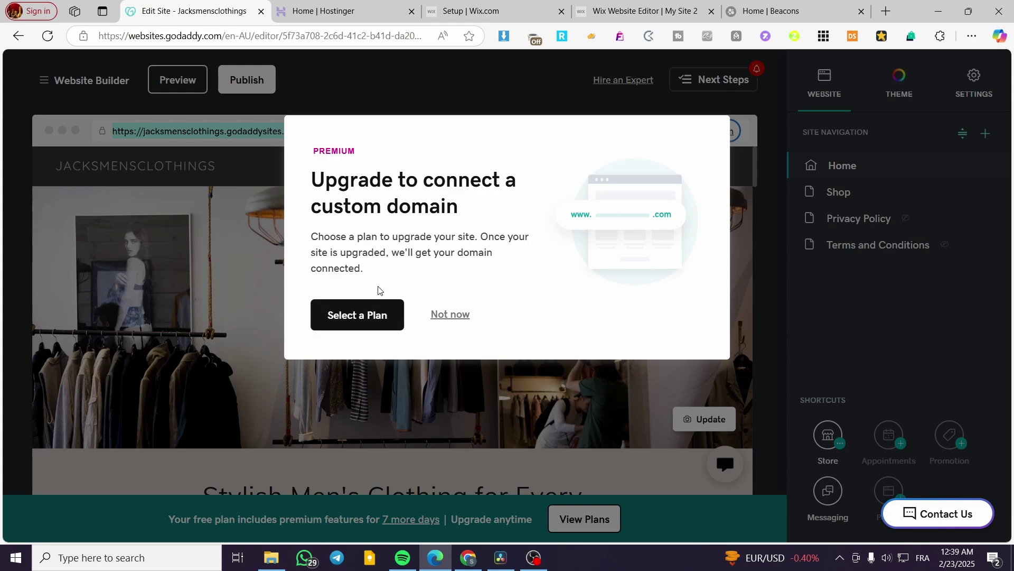
pyautogui.click(368, 322)
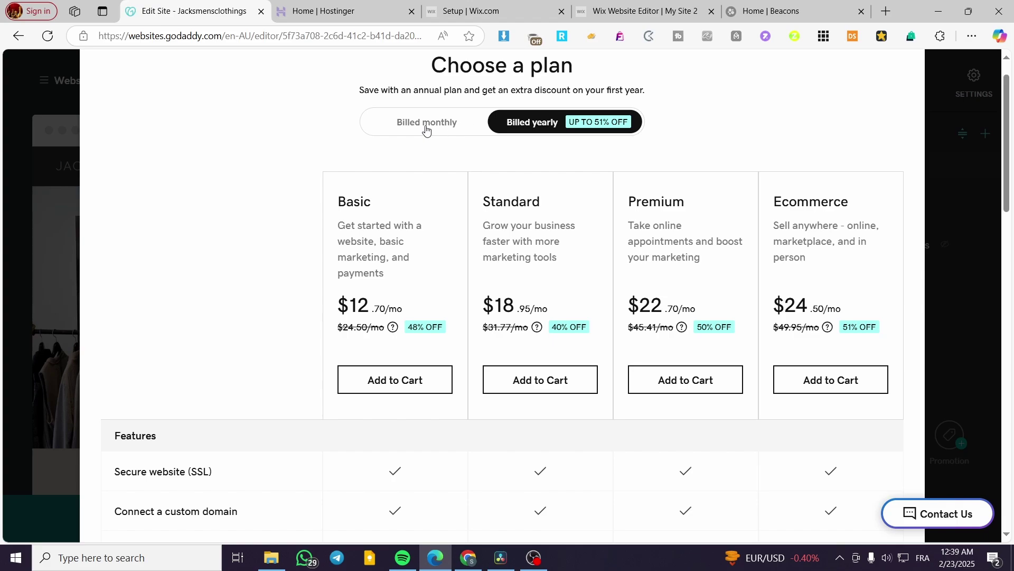
# Compare the yearly Basic, Standard, Premium and Ecommerce plans, and close the plan selection
pyautogui.scroll(-10, 407, 391)
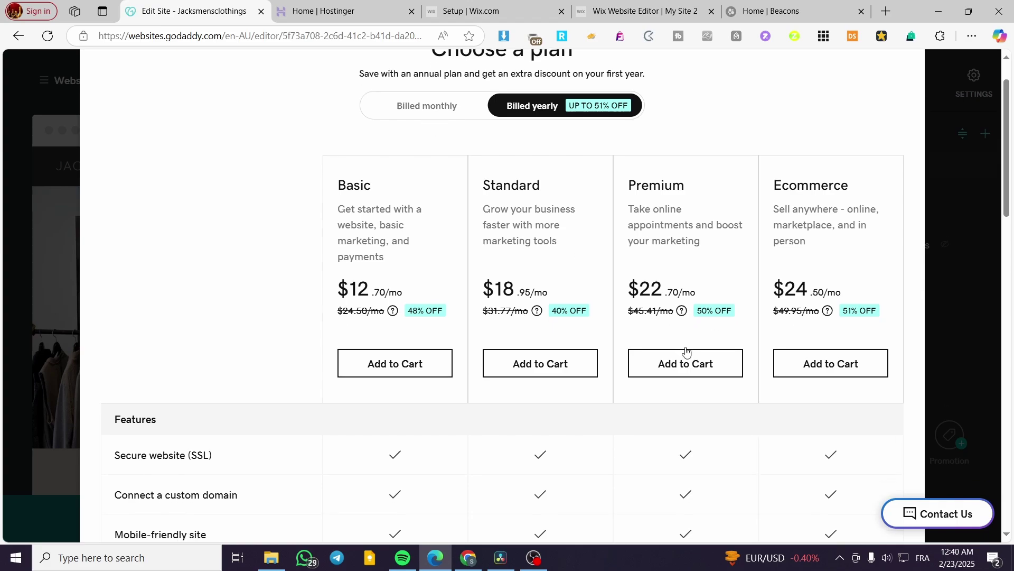
pyautogui.scroll(10, 406, 390)
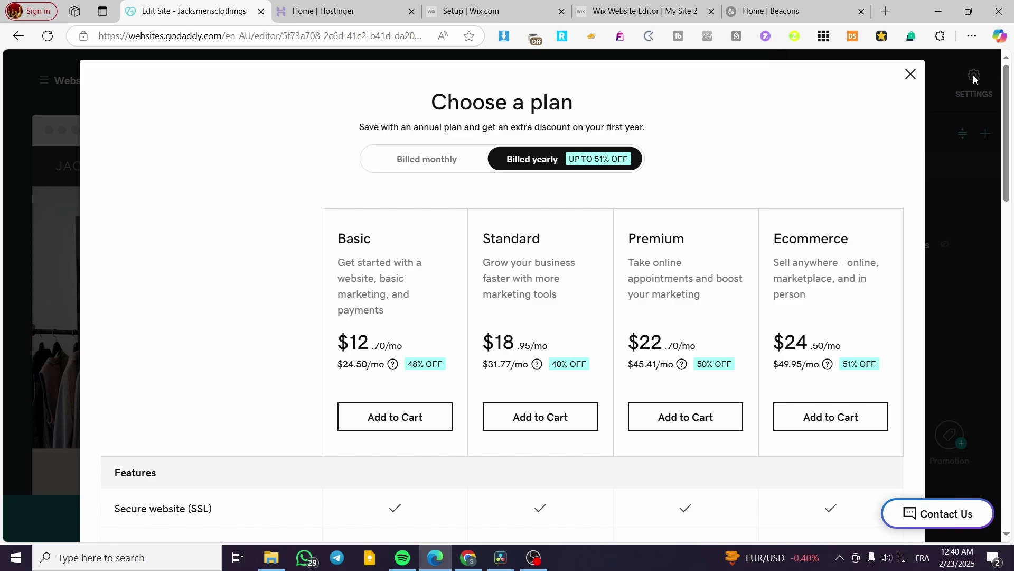
pyautogui.click(911, 74)
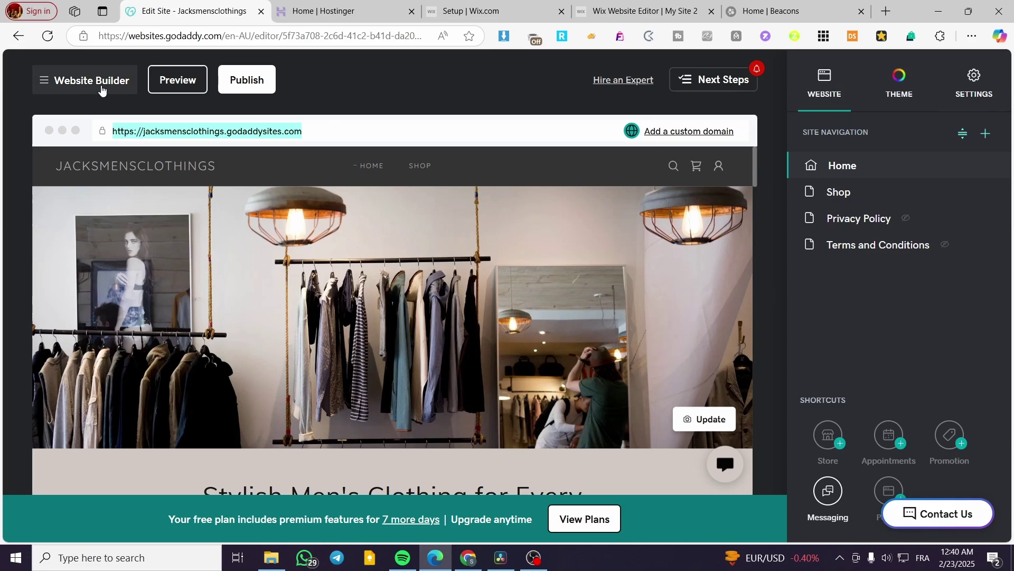
# Open the Domain page of the Jacksmensclothings site and search for the domain Jack.xyz
pyautogui.click(46, 84)
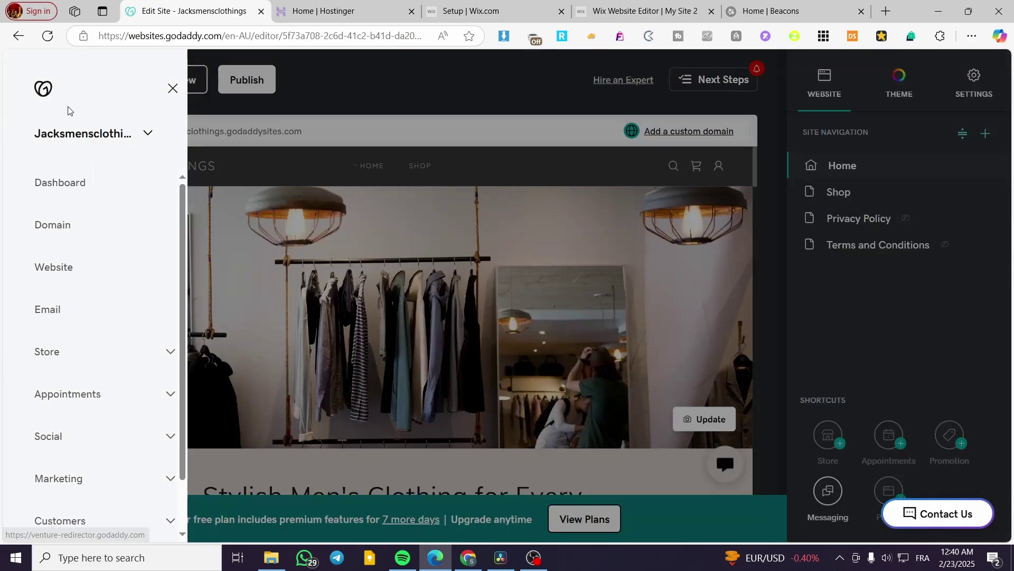
pyautogui.click(63, 227)
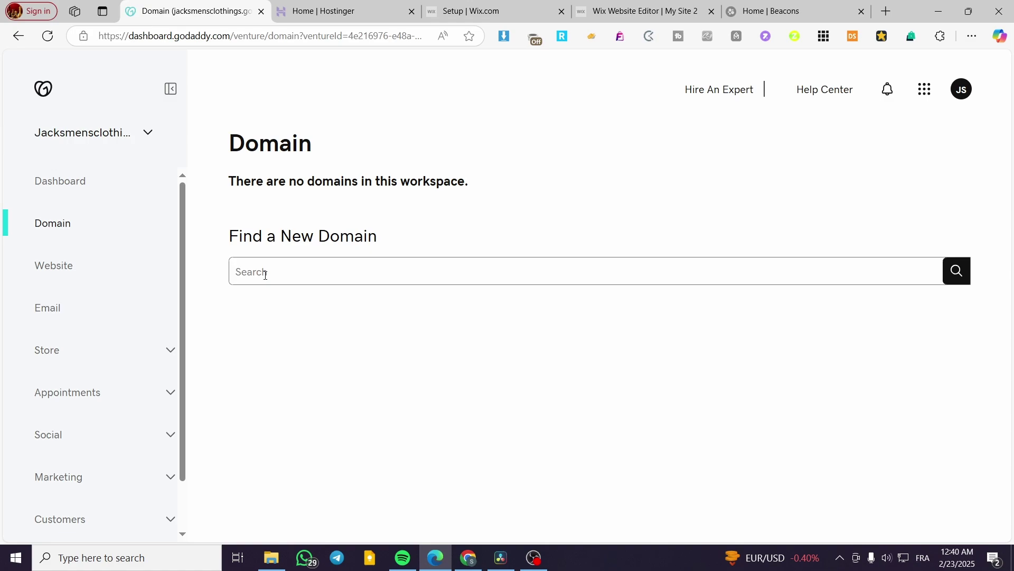
pyautogui.write('Jack.xyz')
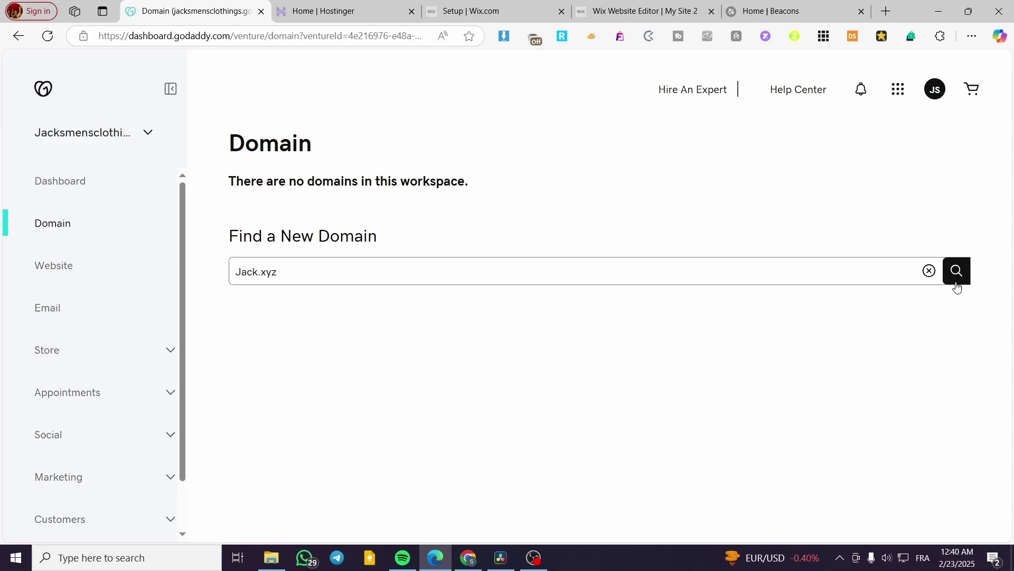
pyautogui.click(958, 272)
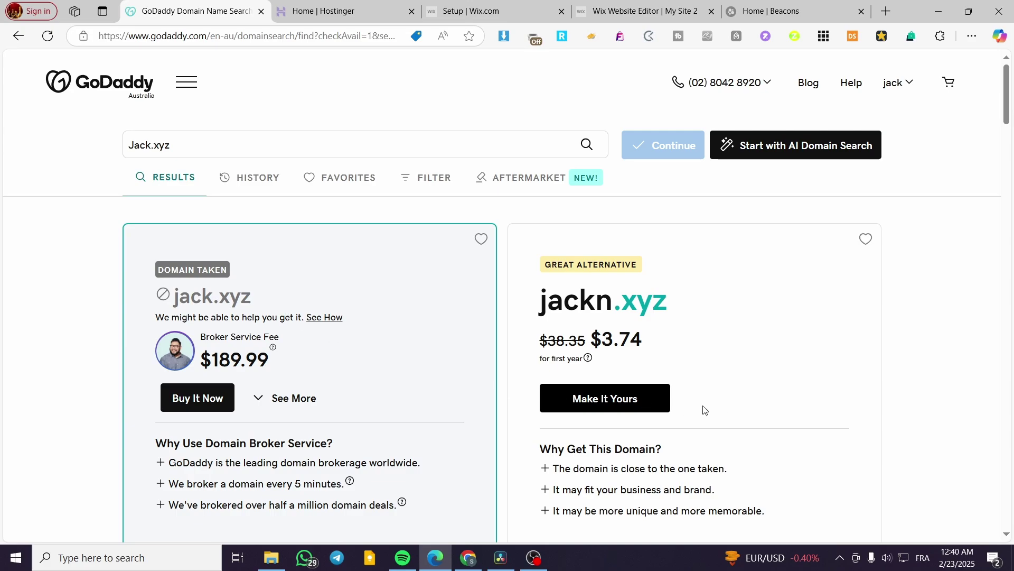
# Add the alternative domain jackn.xyz to the cart, and briefly check the Hostinger home page
pyautogui.click(625, 401)
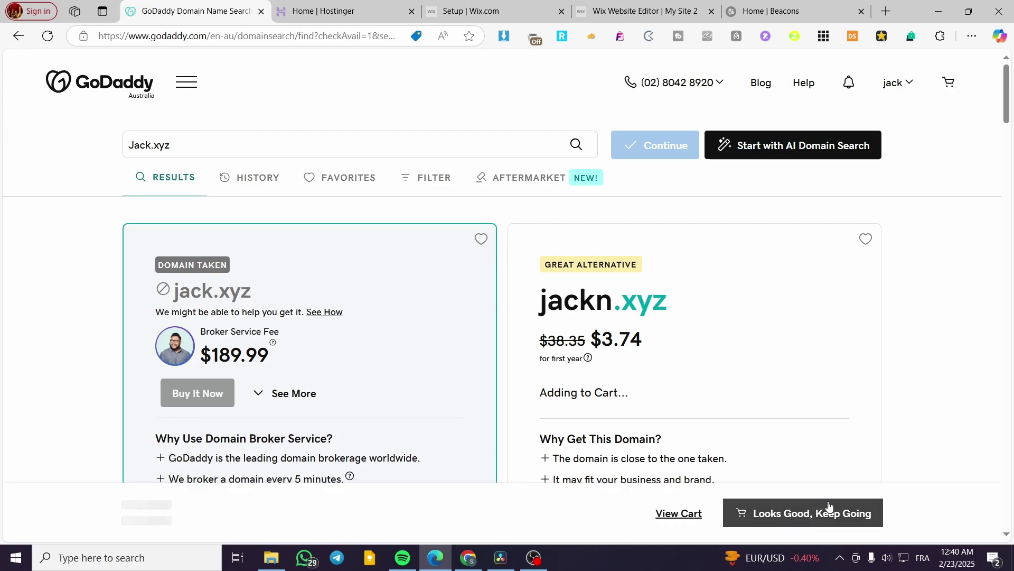
pyautogui.scroll(-2, 901, 339)
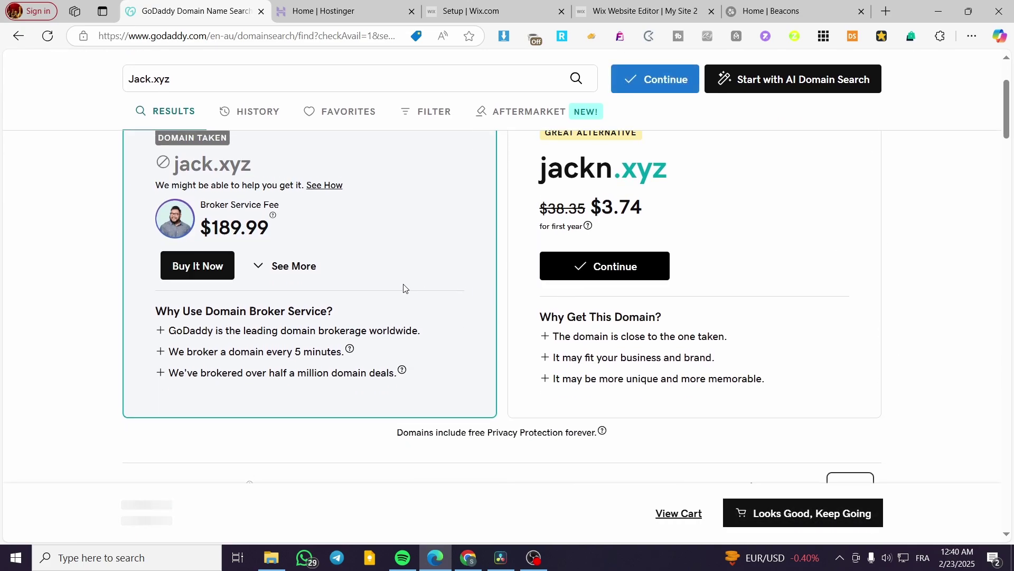
pyautogui.click(327, 11)
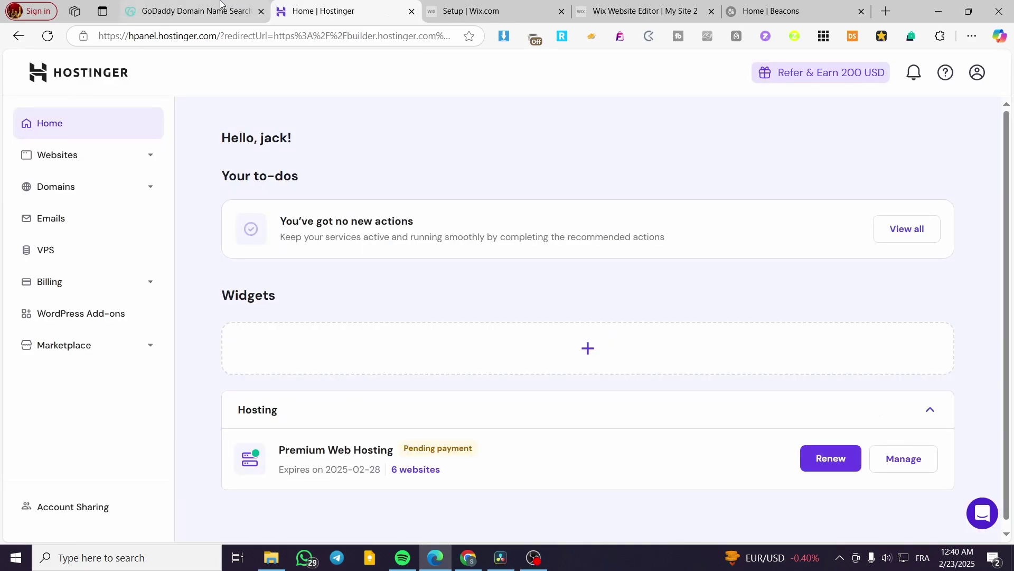
pyautogui.click(222, 8)
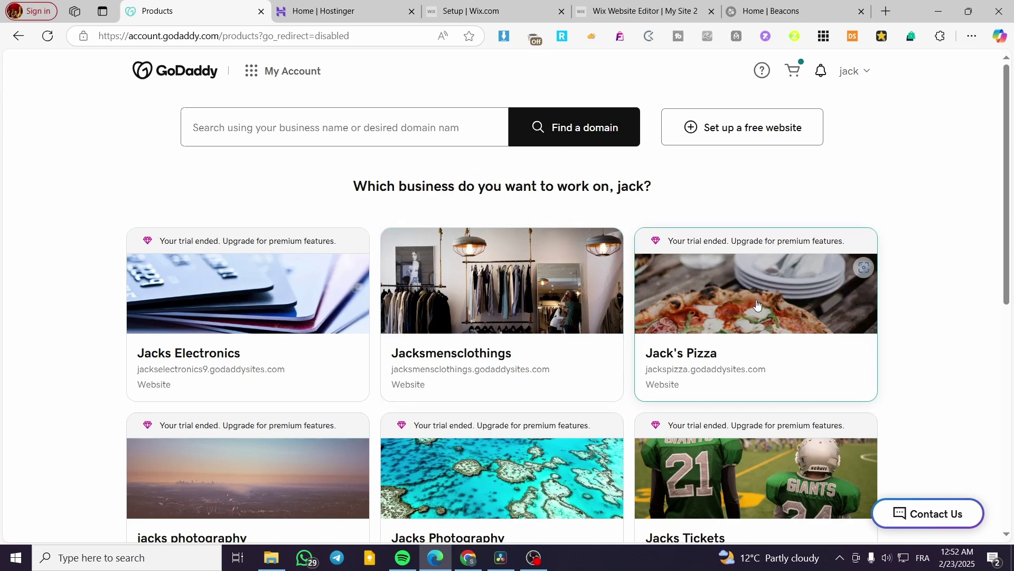
# Open the Jacks Electronics dashboard and go to its Find a New Domain search
pyautogui.click(247, 301)
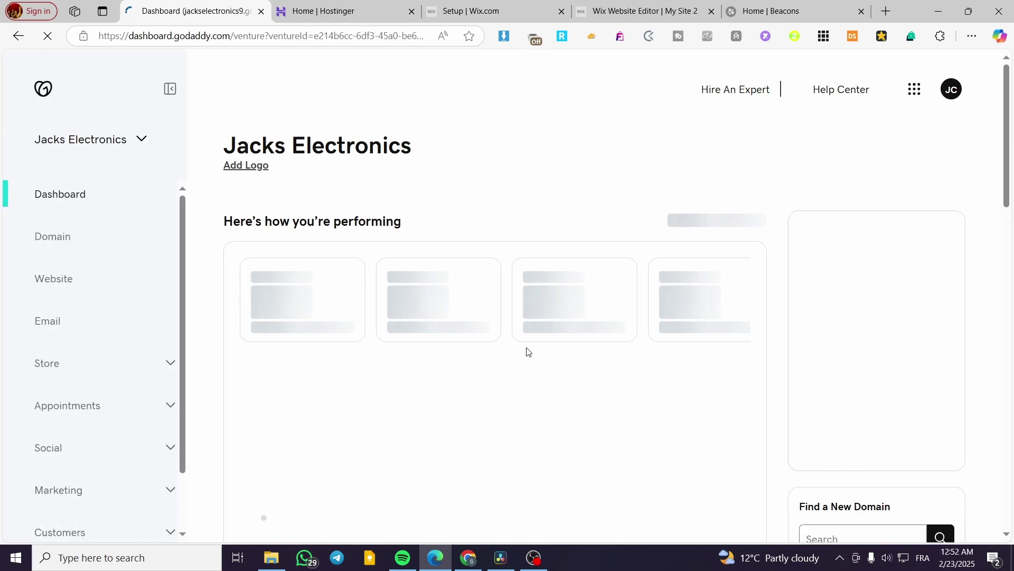
pyautogui.scroll(-2, 734, 306)
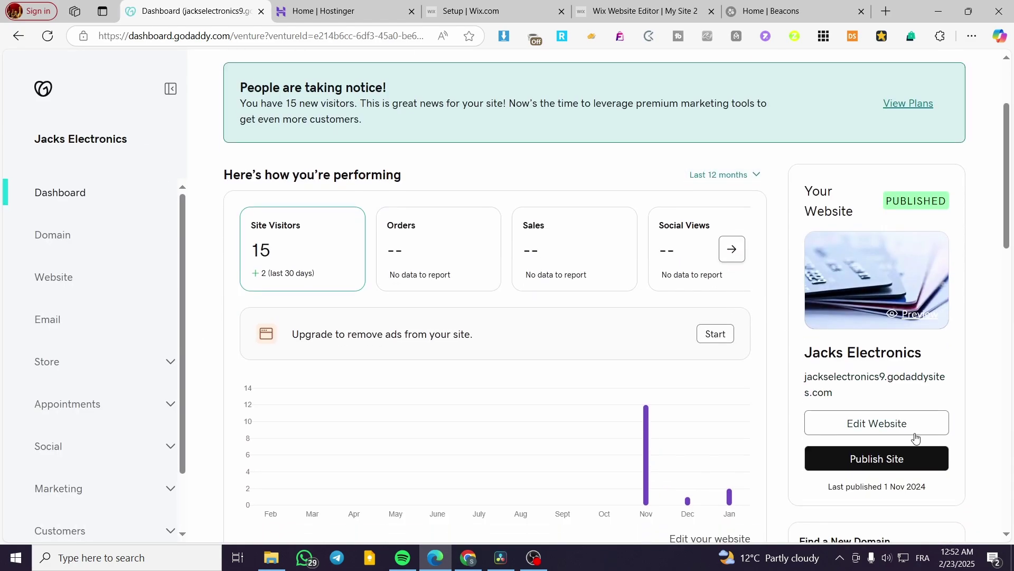
pyautogui.scroll(-2, 873, 444)
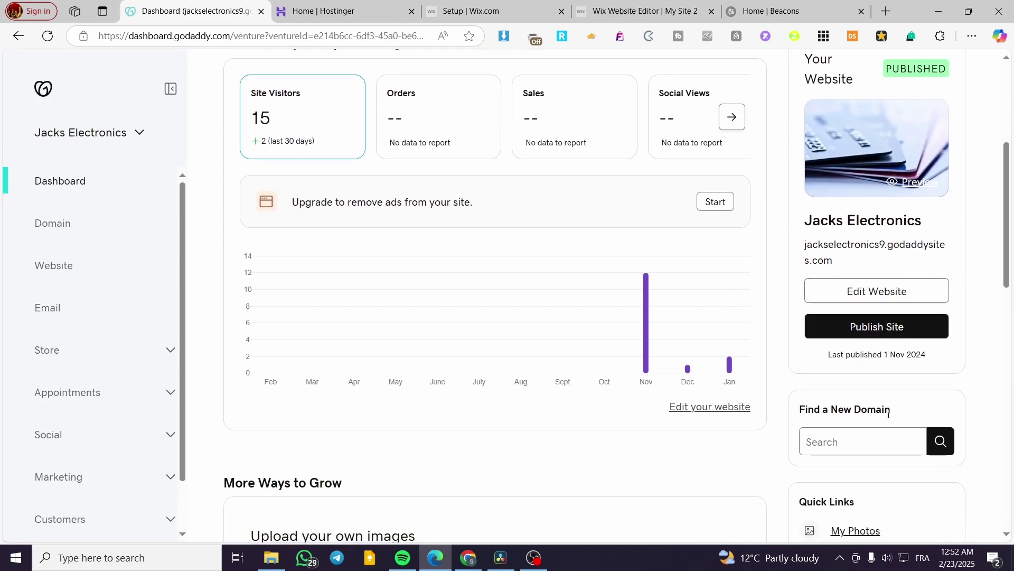
pyautogui.click(830, 445)
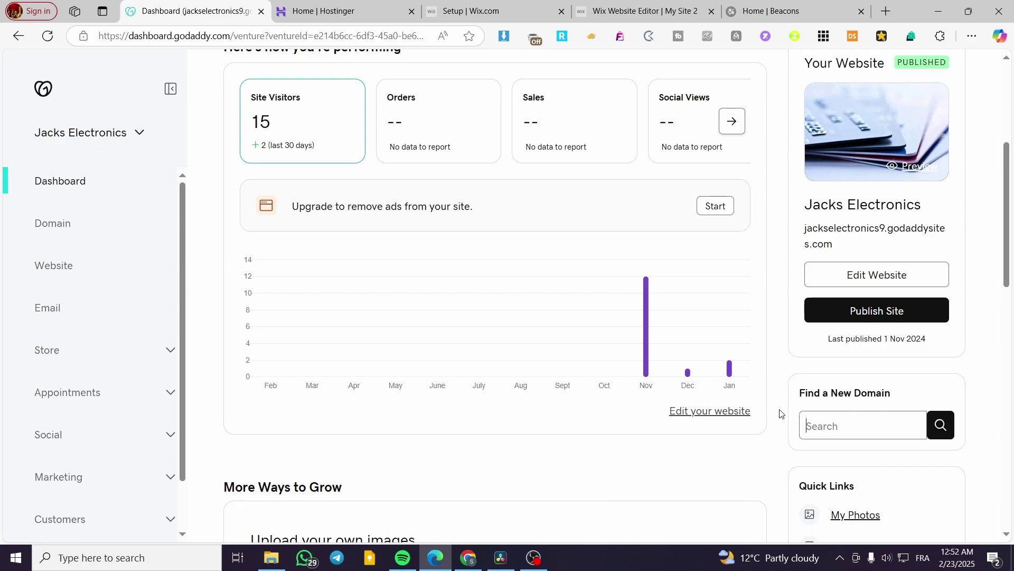
# Search for the domain testjack.com, add the alternative testjack.online to the cart, and leave the results page
pyautogui.write('testjack.com')
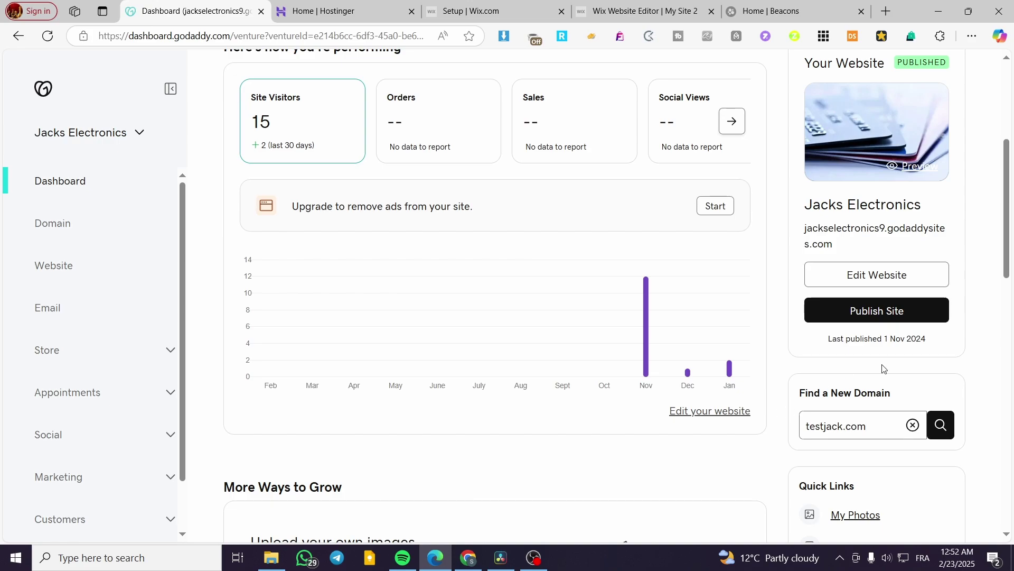
pyautogui.click(946, 427)
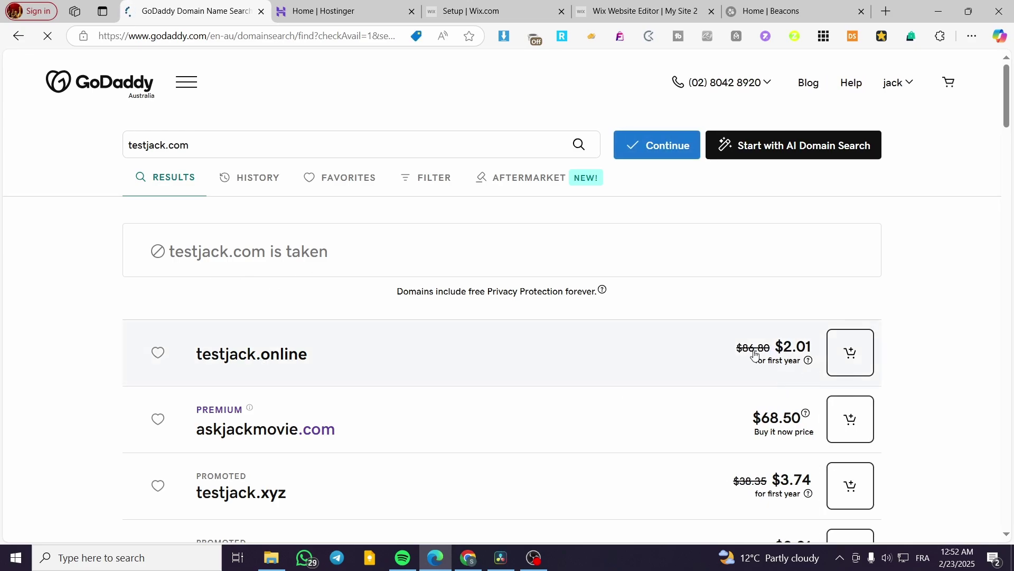
pyautogui.click(852, 358)
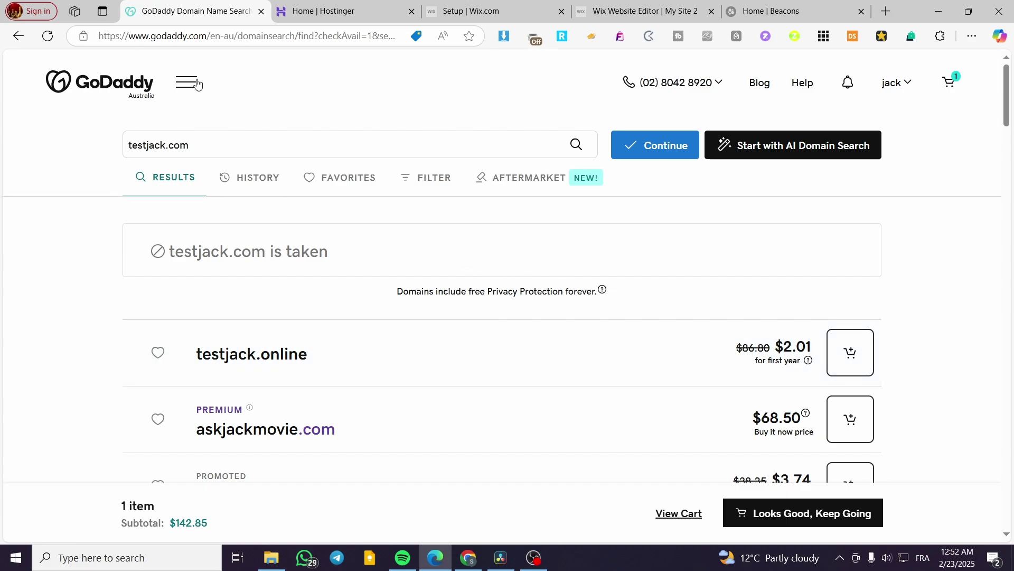
pyautogui.click(19, 36)
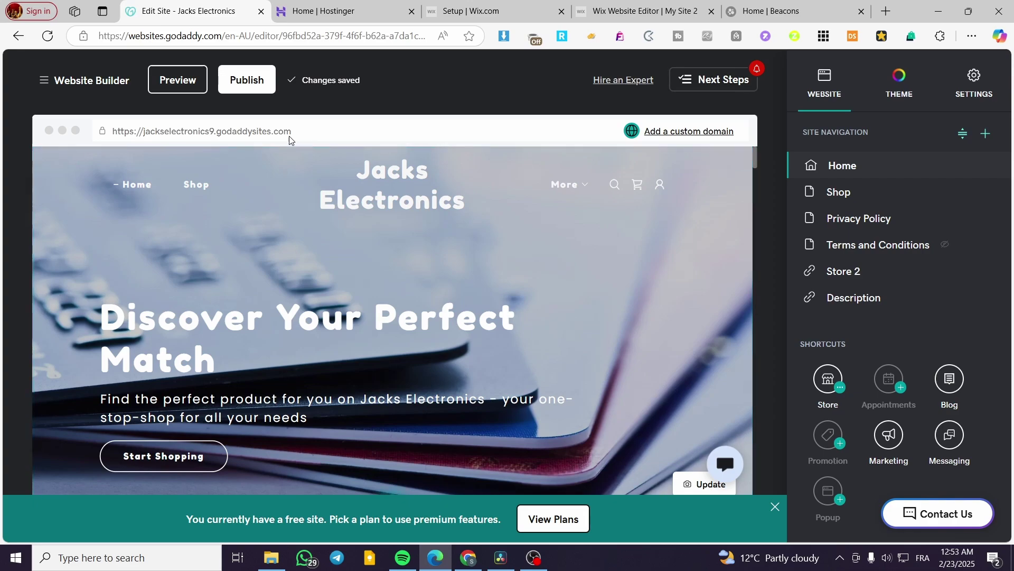
# Start adding a custom domain to the Jacks Electronics site, view the yearly upgrade plans, and close the plan selection
pyautogui.click(652, 133)
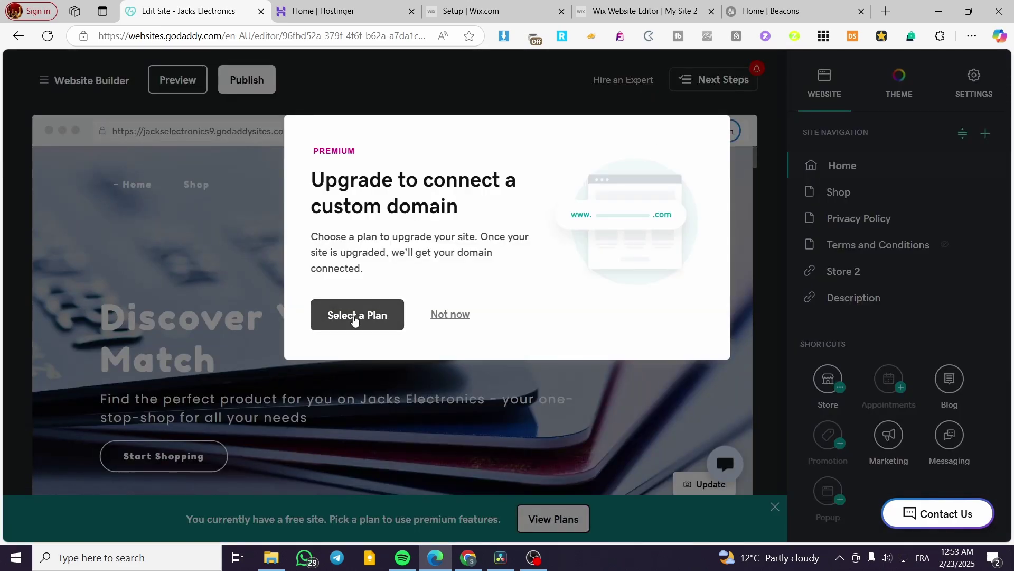
pyautogui.click(450, 314)
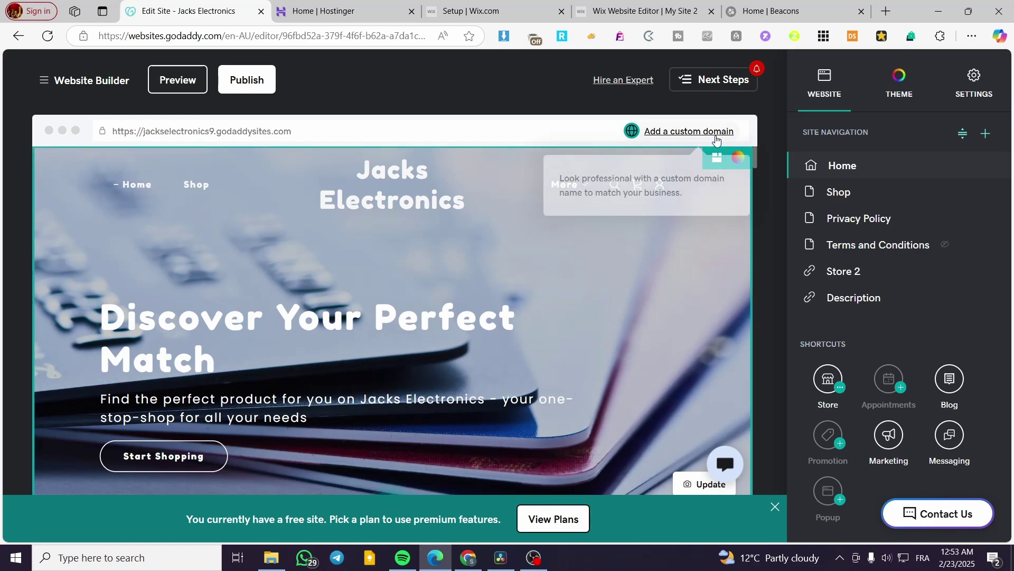
pyautogui.click(716, 138)
pyautogui.click(358, 320)
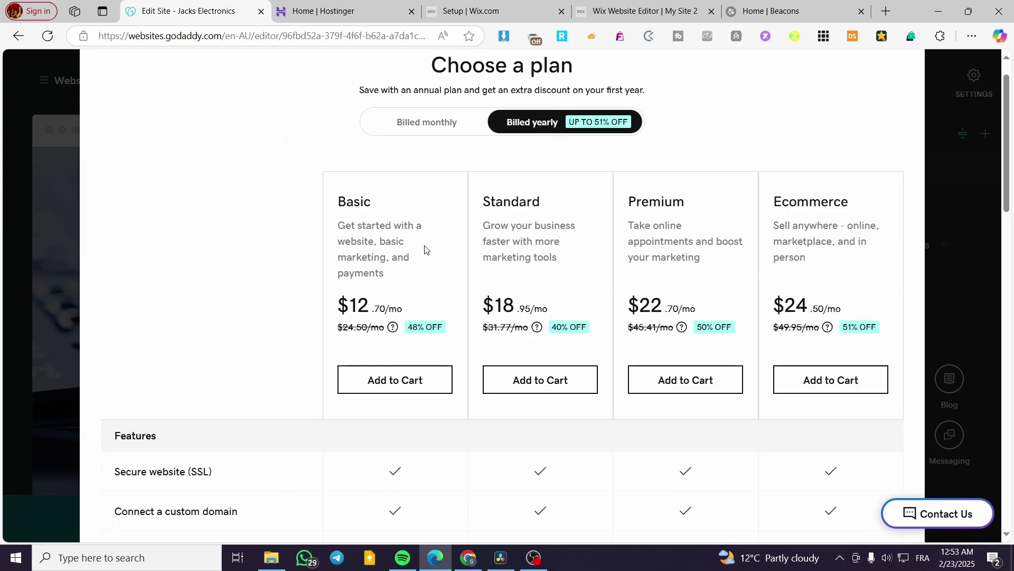
pyautogui.scroll(1, 872, 201)
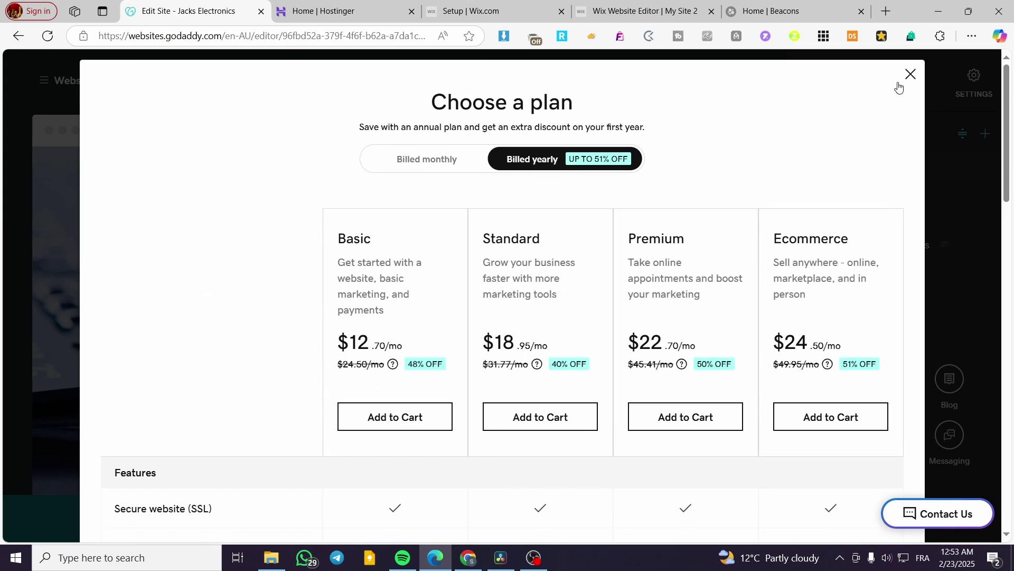
pyautogui.click(907, 75)
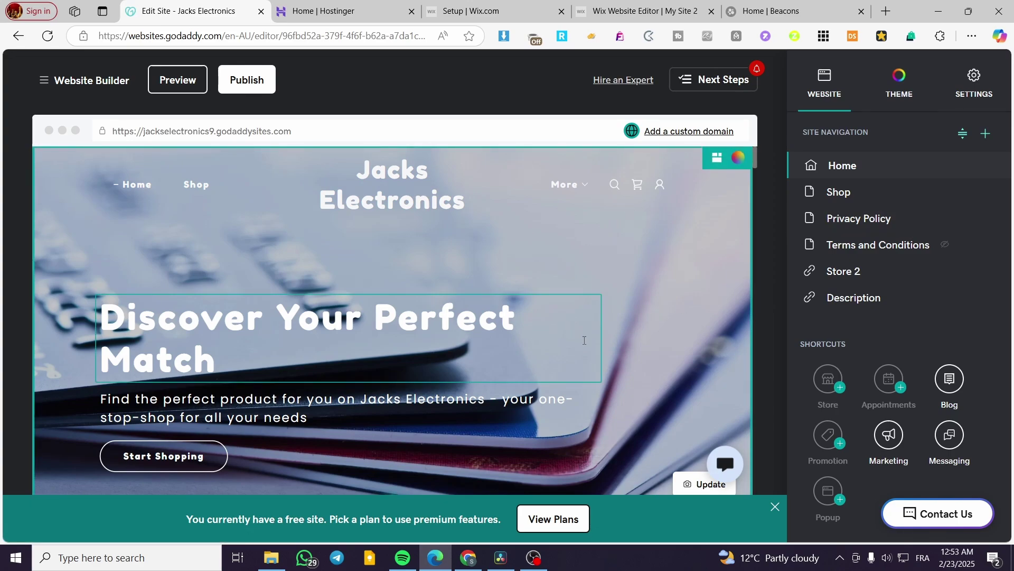
# Dismiss the free-site plan banner, and start Connect Domain from the site settings but decline the upgrade offer
pyautogui.scroll(-3, 584, 340)
pyautogui.click(775, 506)
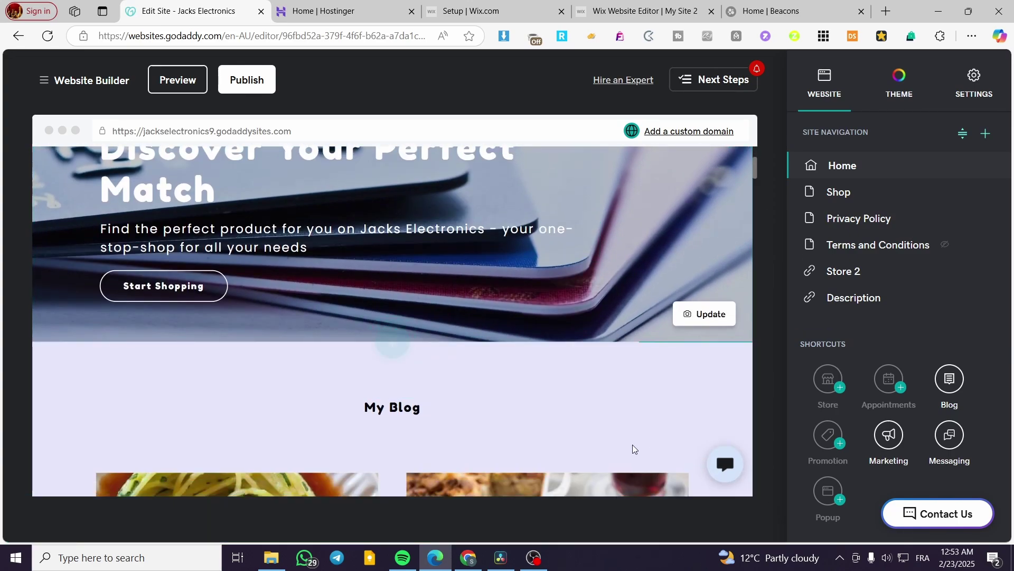
pyautogui.scroll(3, 632, 445)
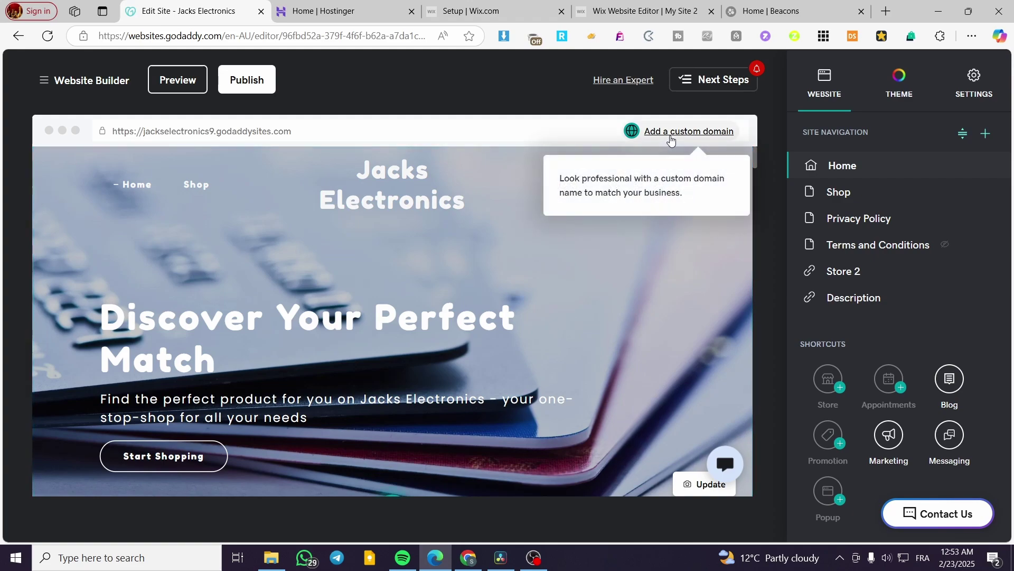
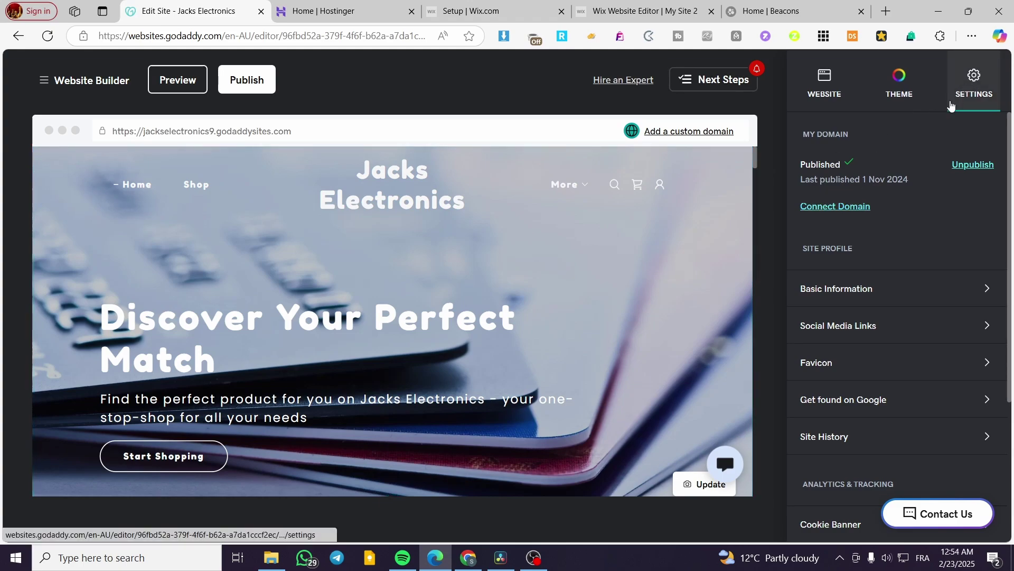
pyautogui.click(845, 209)
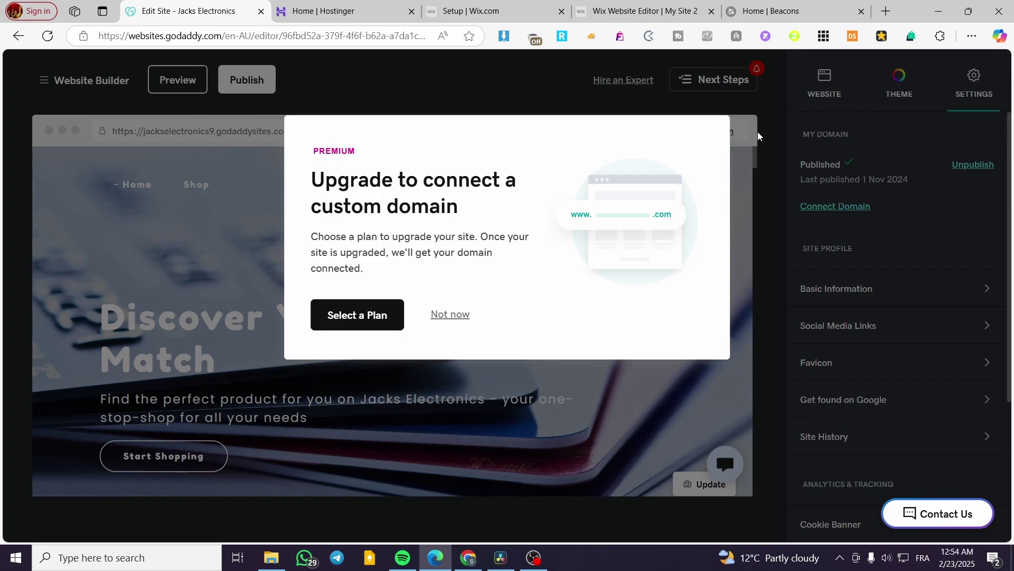
pyautogui.click(452, 314)
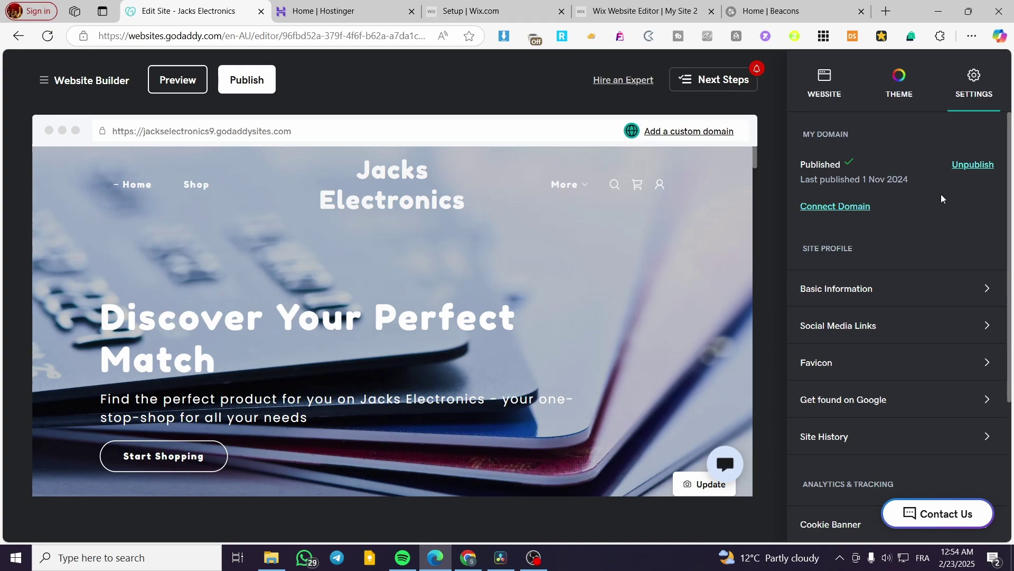
# Unpublish the Jacks Electronics site and acknowledge the completion message
pyautogui.click(974, 165)
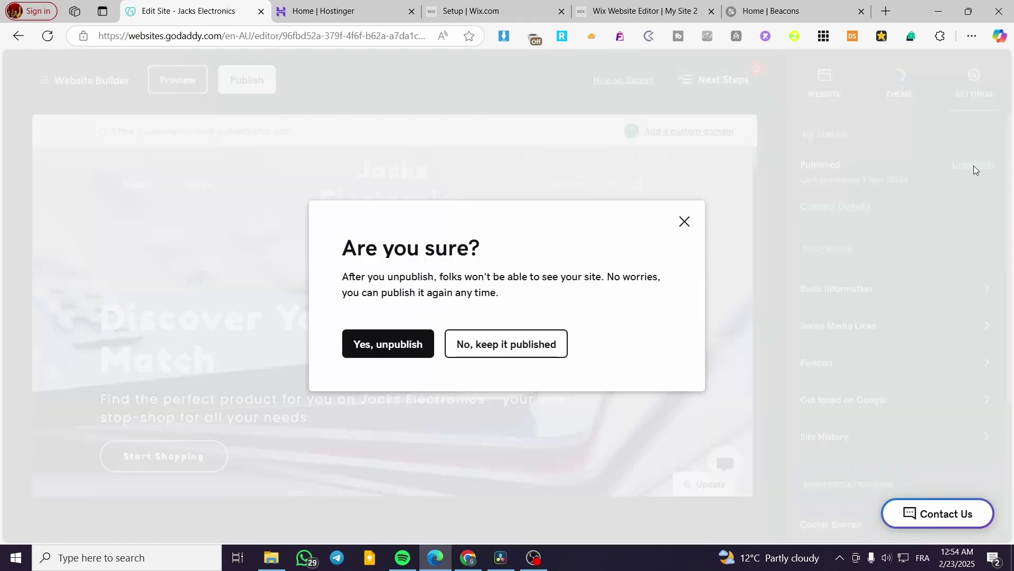
pyautogui.click(410, 351)
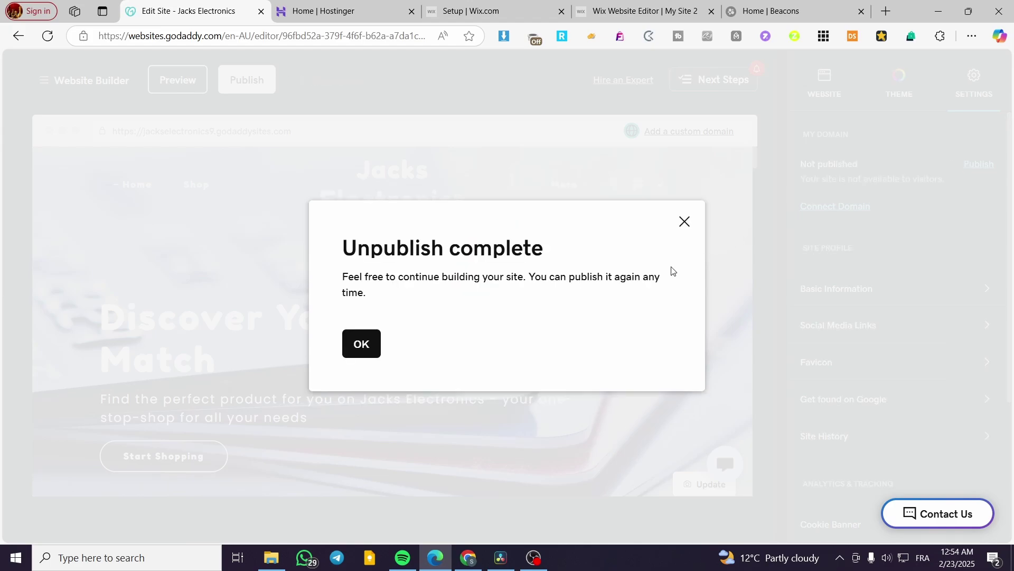
pyautogui.click(362, 344)
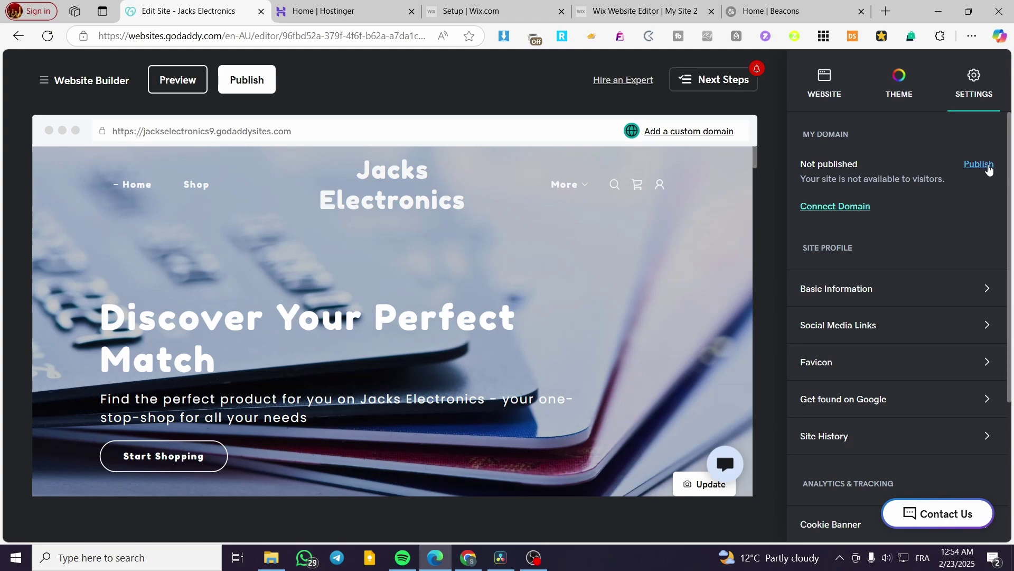
# View the upgrade plans offered by Connect Domain in the site settings, and close them without choosing one
pyautogui.click(841, 207)
pyautogui.click(354, 315)
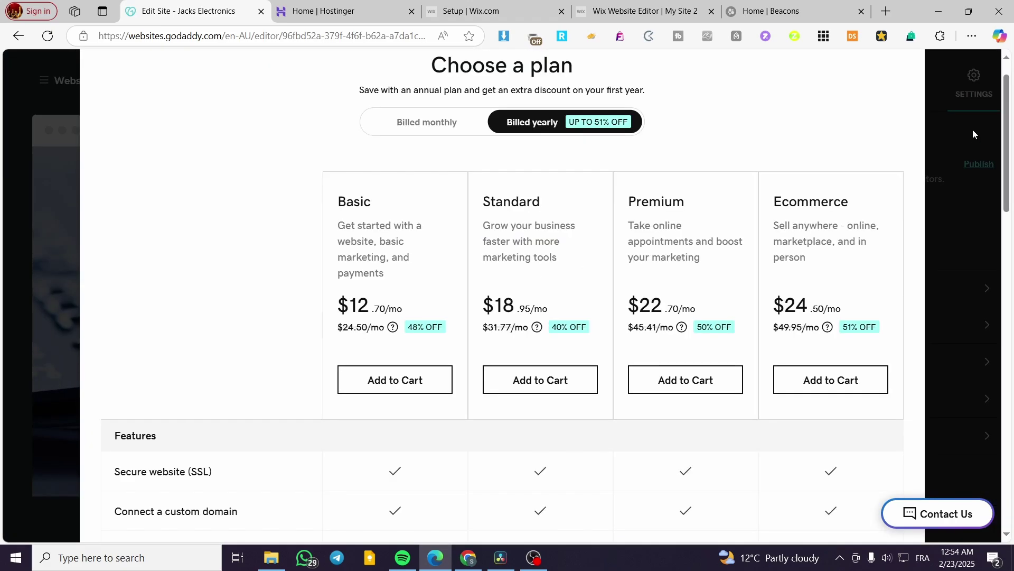
pyautogui.click(972, 129)
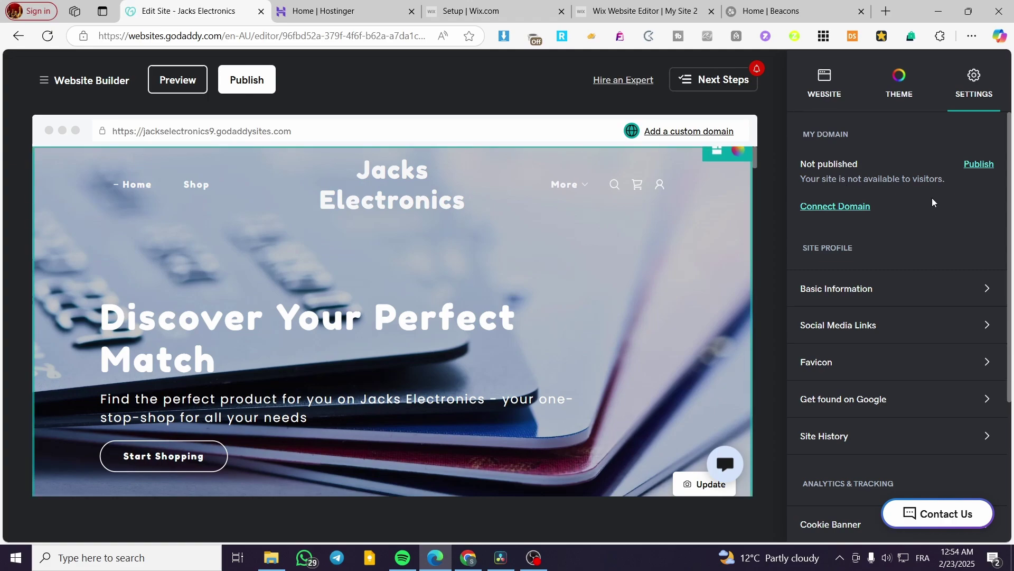
# Publish the Jacks Electronics site from its domain settings and decline the custom domain upgrade
pyautogui.click(974, 165)
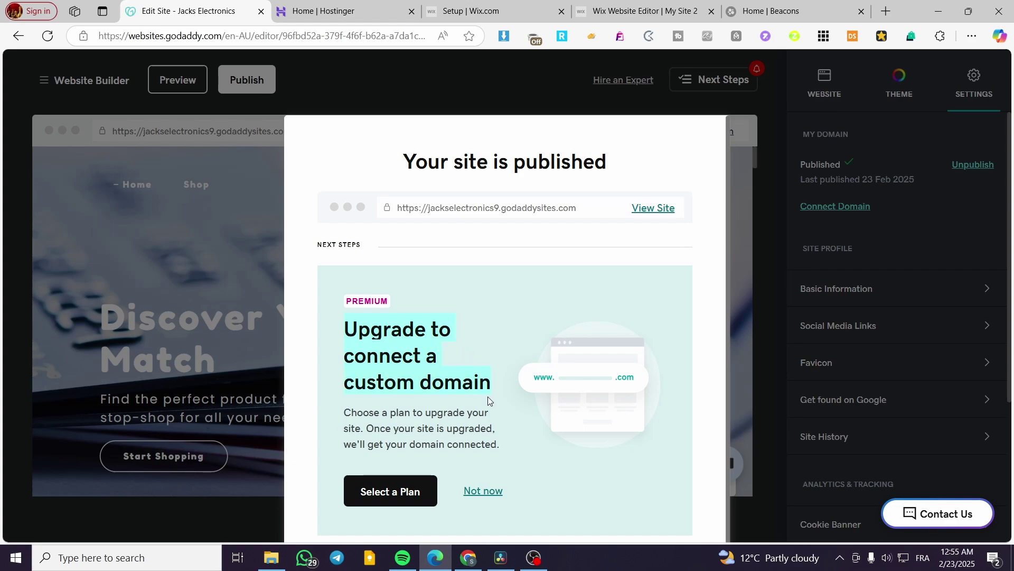
pyautogui.click(575, 389)
pyautogui.click(490, 492)
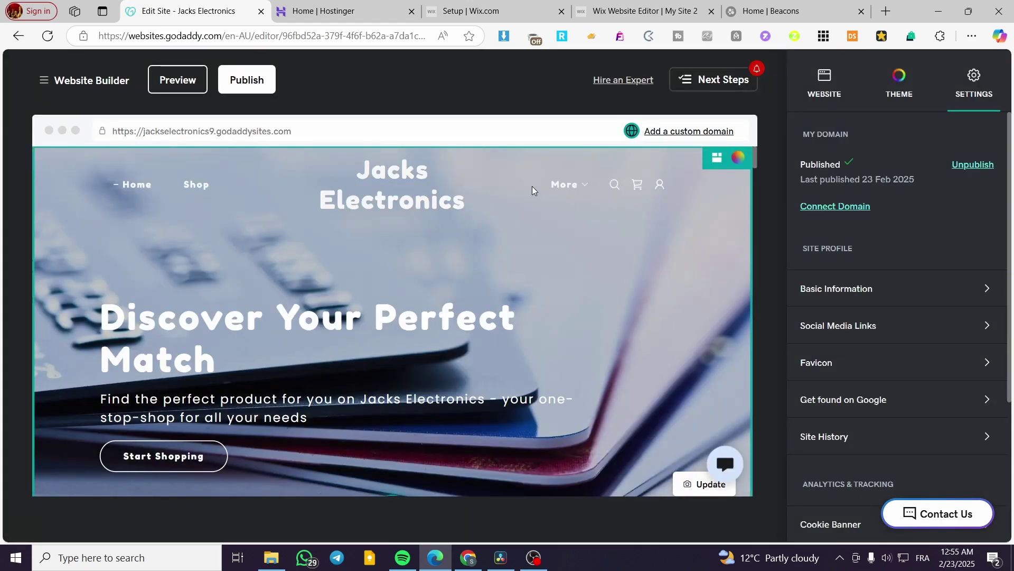
pyautogui.scroll(-3, 573, 166)
pyautogui.scroll(3, 668, 328)
pyautogui.scroll(-6, 670, 266)
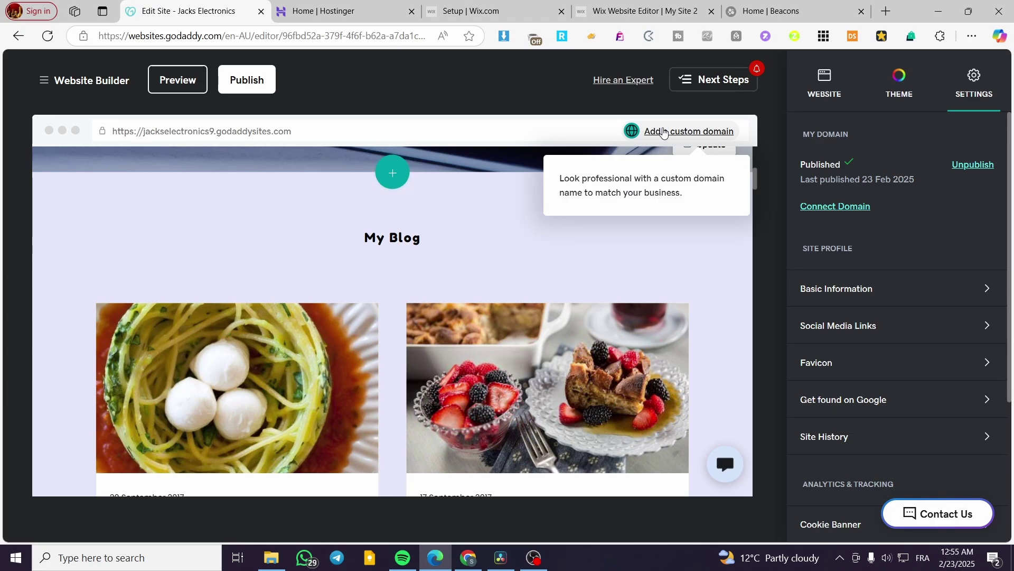
pyautogui.scroll(-2, 594, 266)
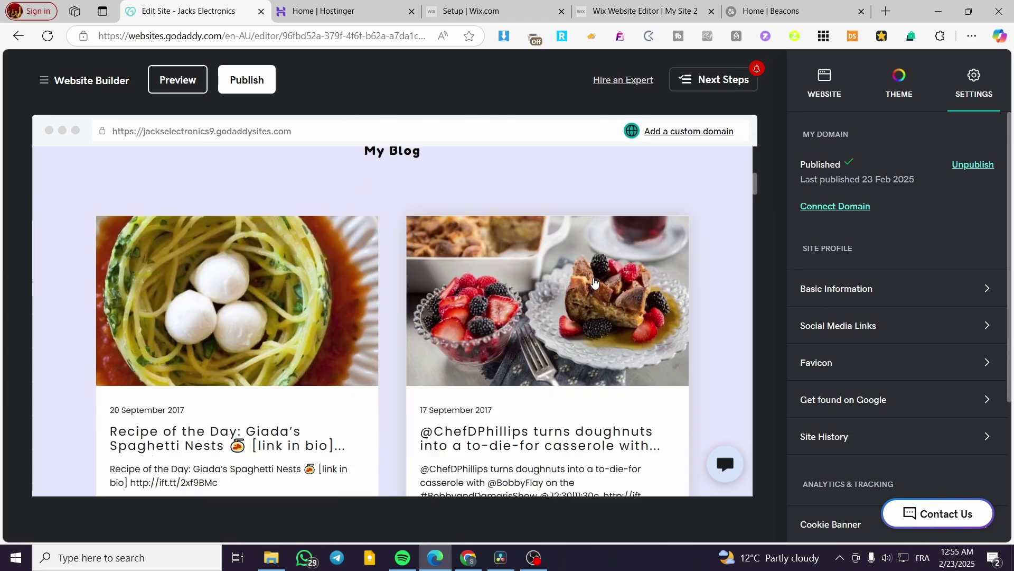
pyautogui.scroll(4, 593, 265)
pyautogui.scroll(4, 594, 266)
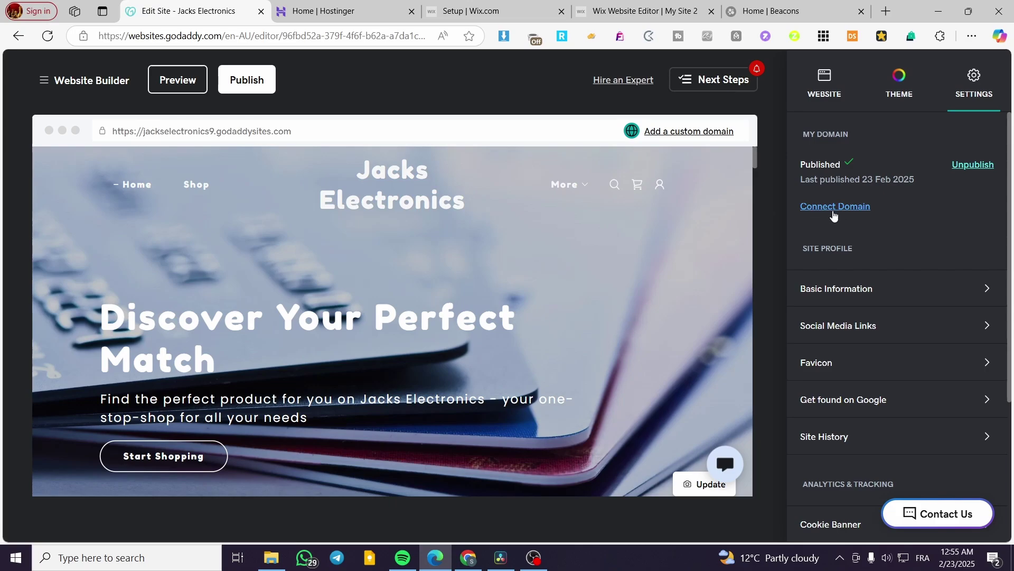
pyautogui.scroll(-5, 546, 345)
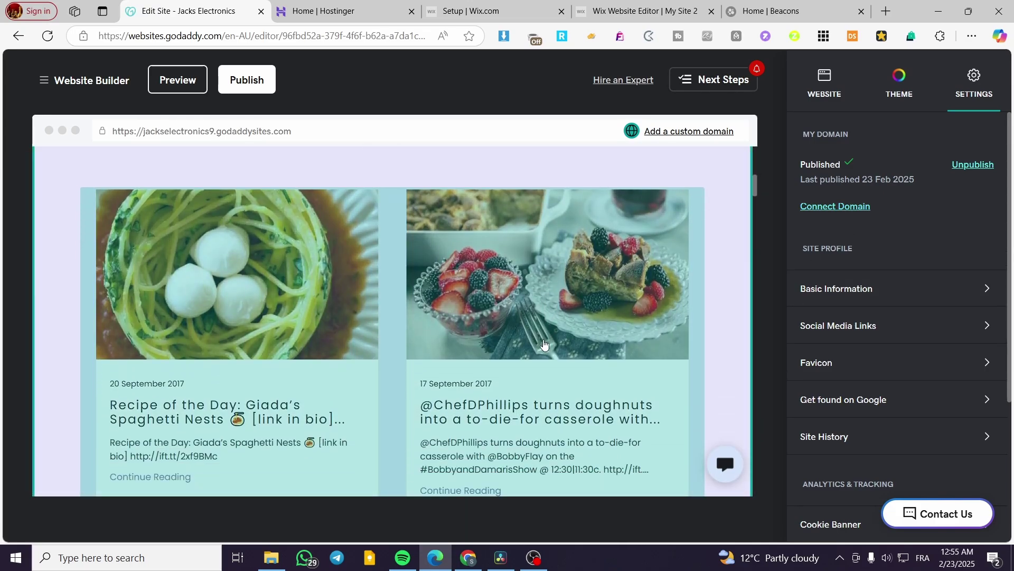
pyautogui.scroll(5, 659, 423)
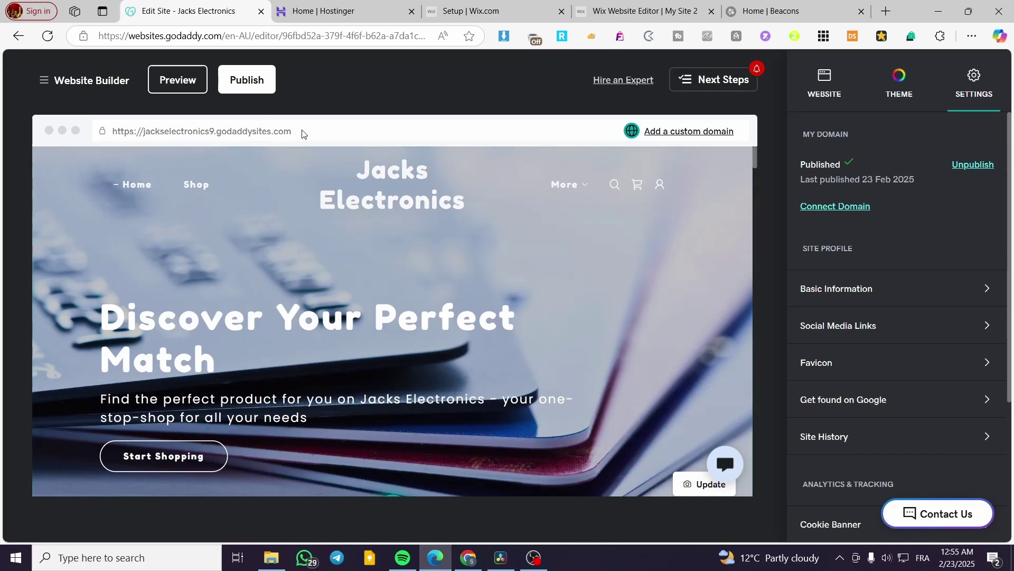
# Examine the site's free web address, highlighting the site name and the godaddysites.com ending
pyautogui.moveTo(302, 134); pyautogui.dragTo(213, 136)
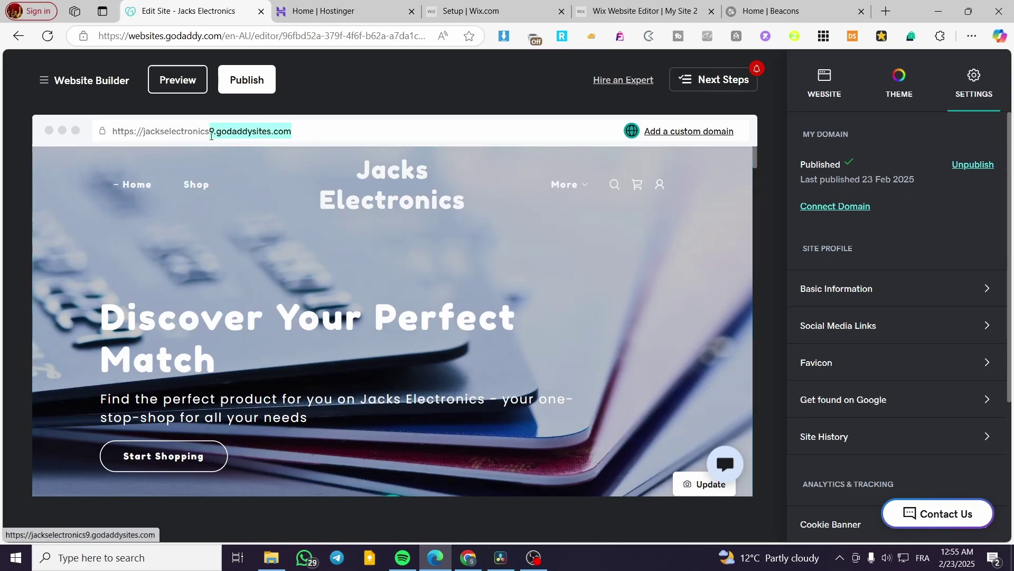
pyautogui.click(339, 136)
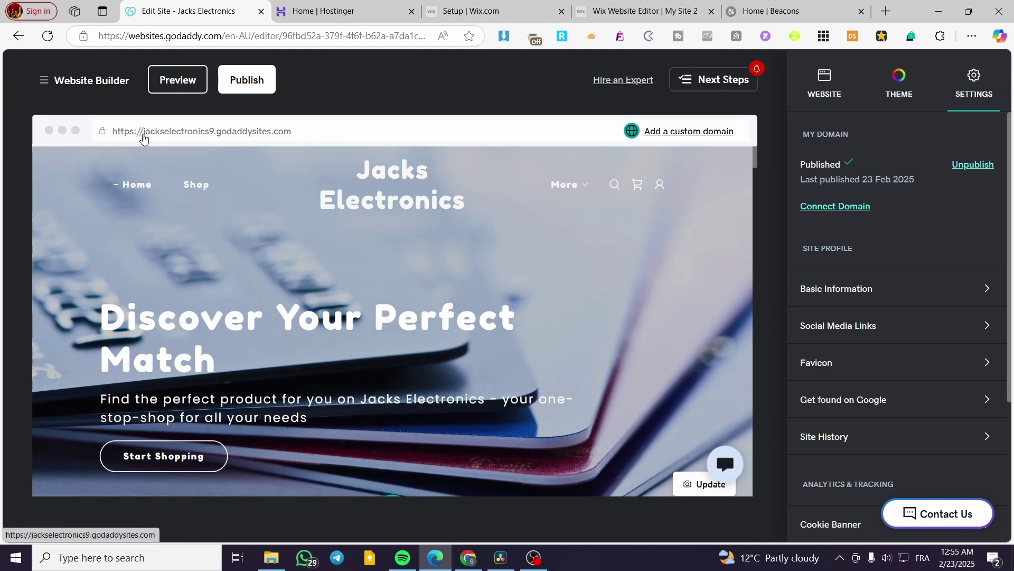
pyautogui.moveTo(143, 139); pyautogui.dragTo(241, 127)
pyautogui.moveTo(323, 133); pyautogui.dragTo(210, 132)
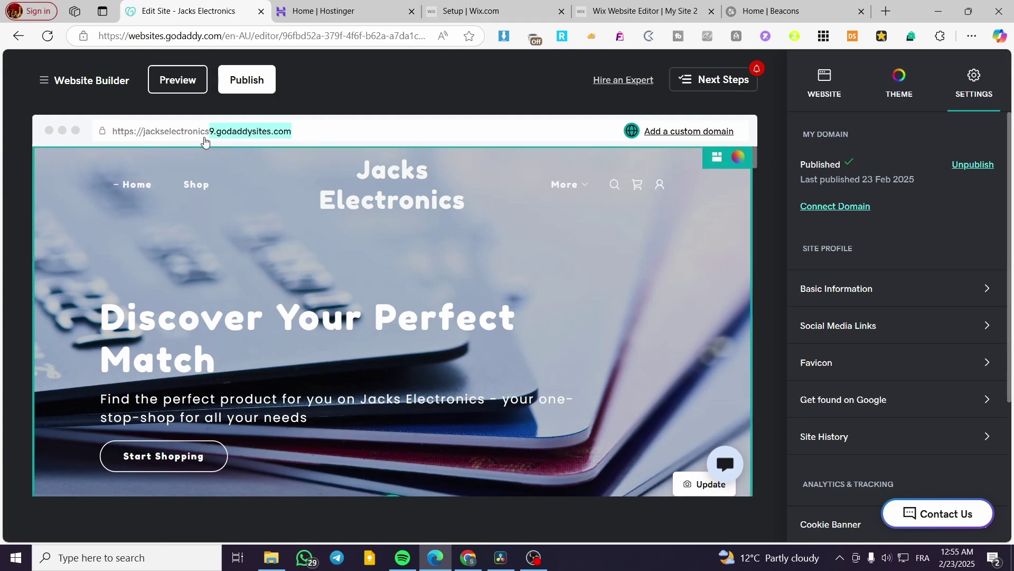
pyautogui.moveTo(143, 133); pyautogui.dragTo(210, 132)
pyautogui.click(425, 140)
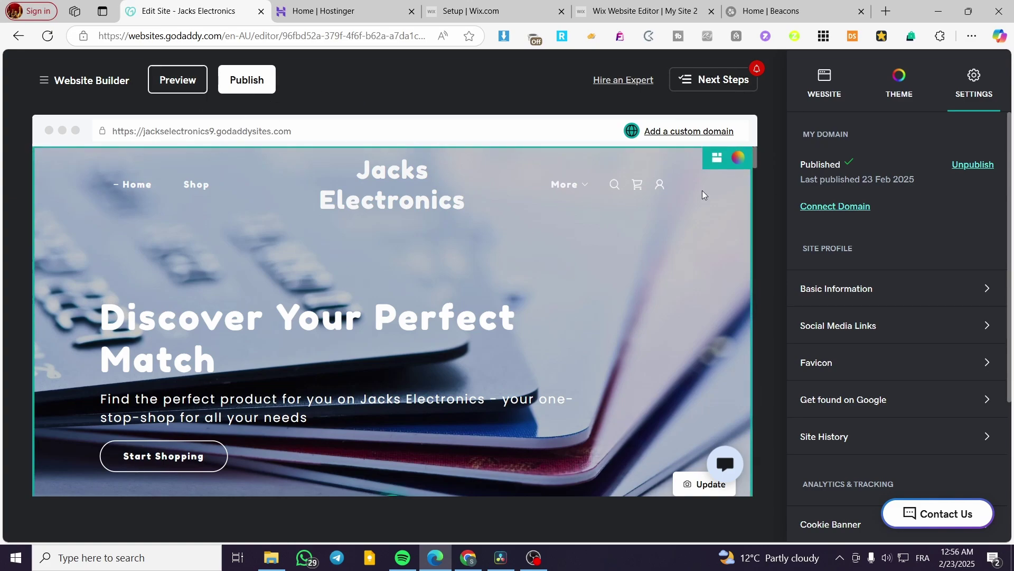
pyautogui.scroll(-5, 506, 328)
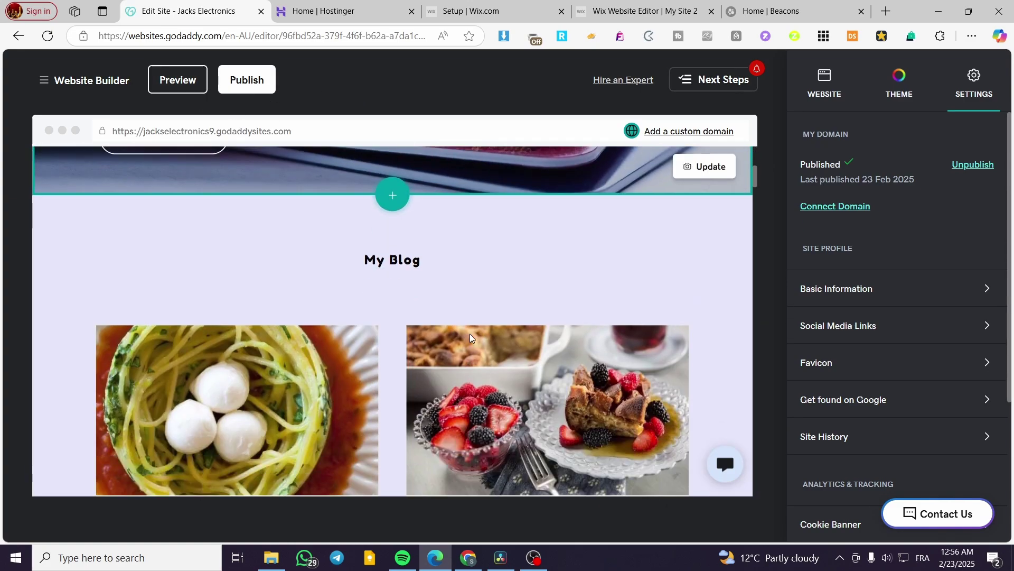
pyautogui.scroll(5, 470, 334)
pyautogui.scroll(-3, 894, 306)
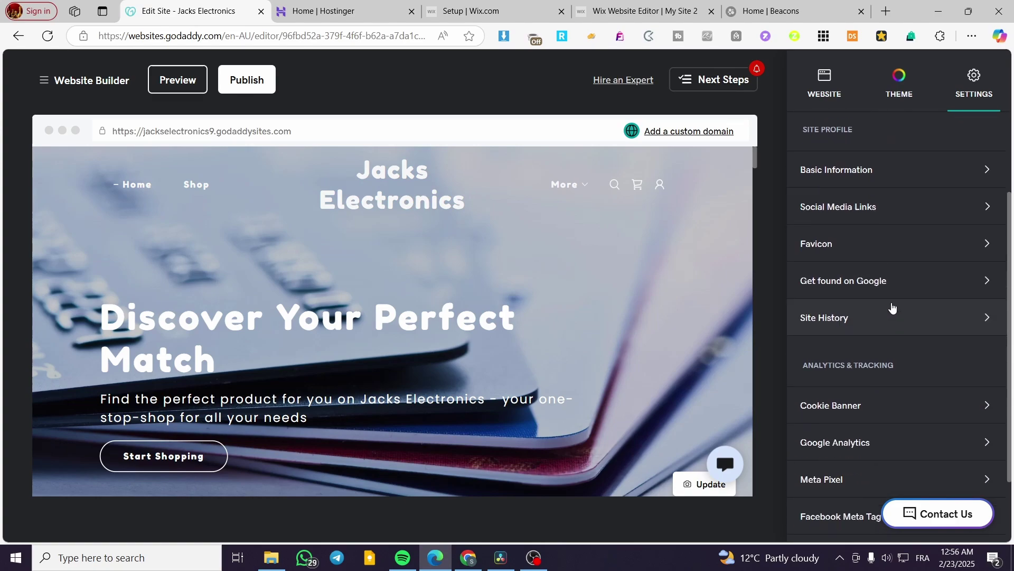
pyautogui.scroll(3, 901, 323)
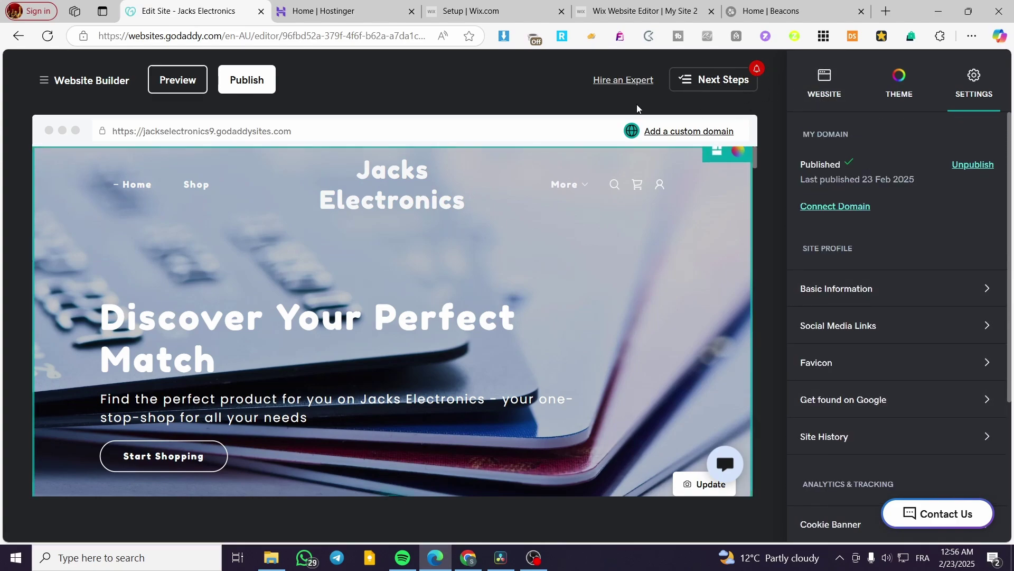
pyautogui.click(106, 80)
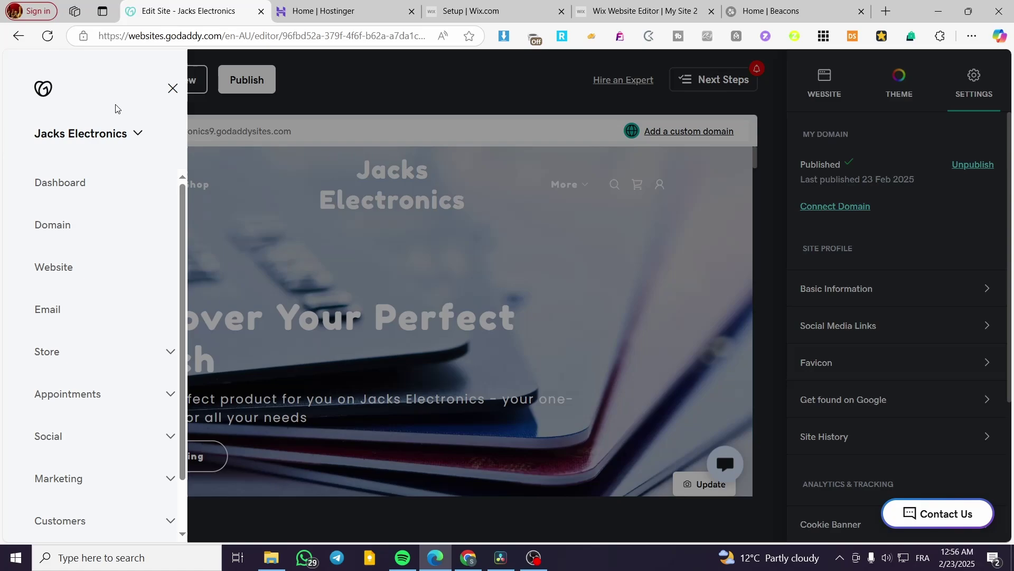
pyautogui.click(172, 89)
pyautogui.scroll(-5, 664, 320)
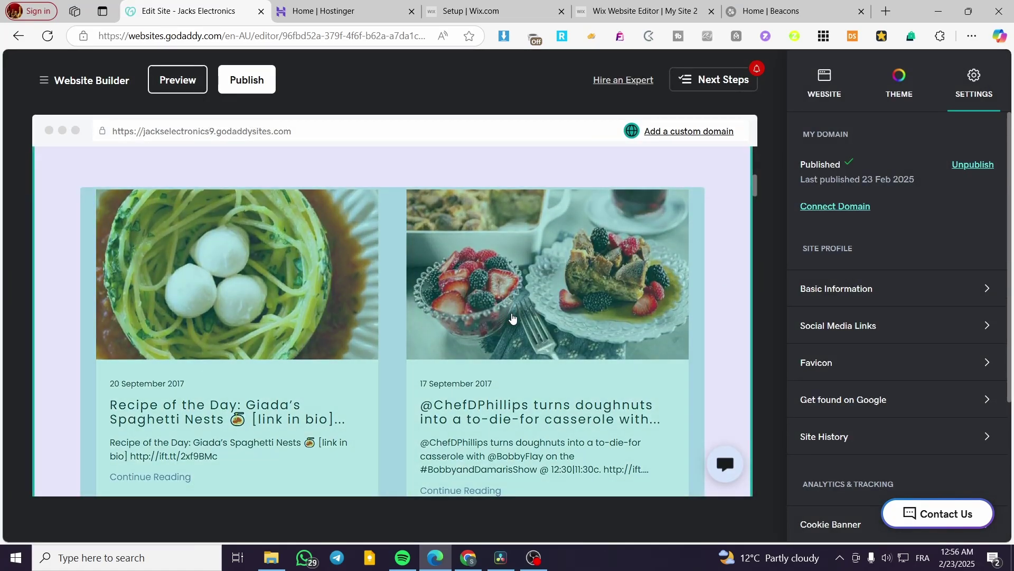
# Look through the recipe posts in the home page's My Blog section and return to the section's heading
pyautogui.scroll(-3, 664, 321)
pyautogui.scroll(-3, 662, 319)
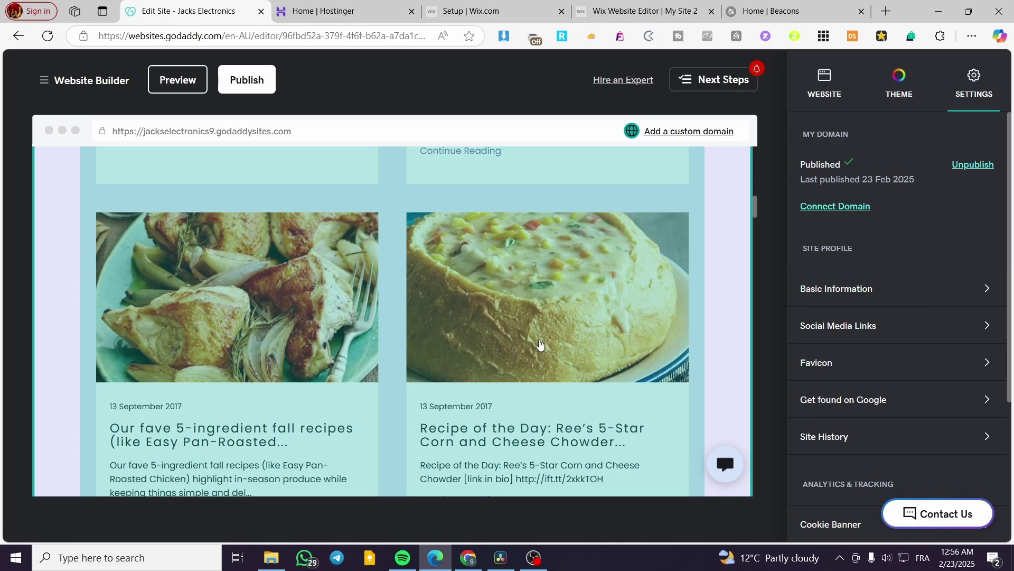
pyautogui.scroll(-1, 540, 344)
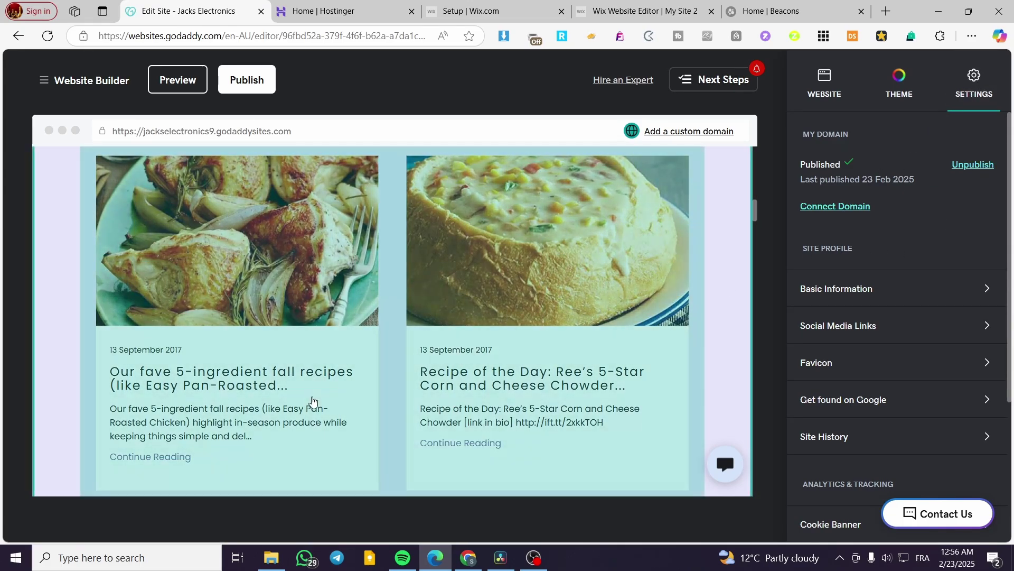
pyautogui.scroll(-3, 624, 341)
pyautogui.scroll(-4, 624, 341)
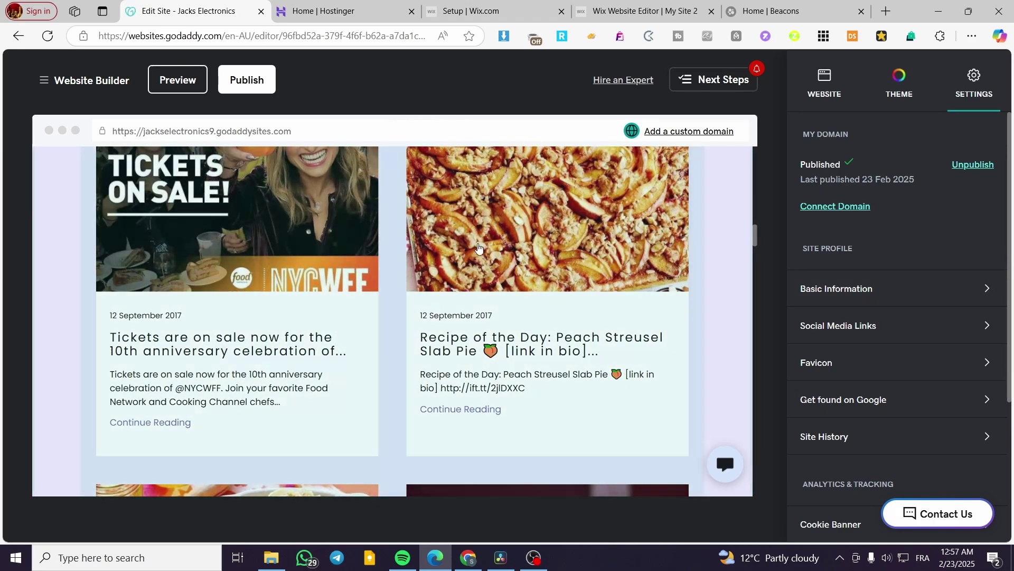
pyautogui.scroll(1, 479, 333)
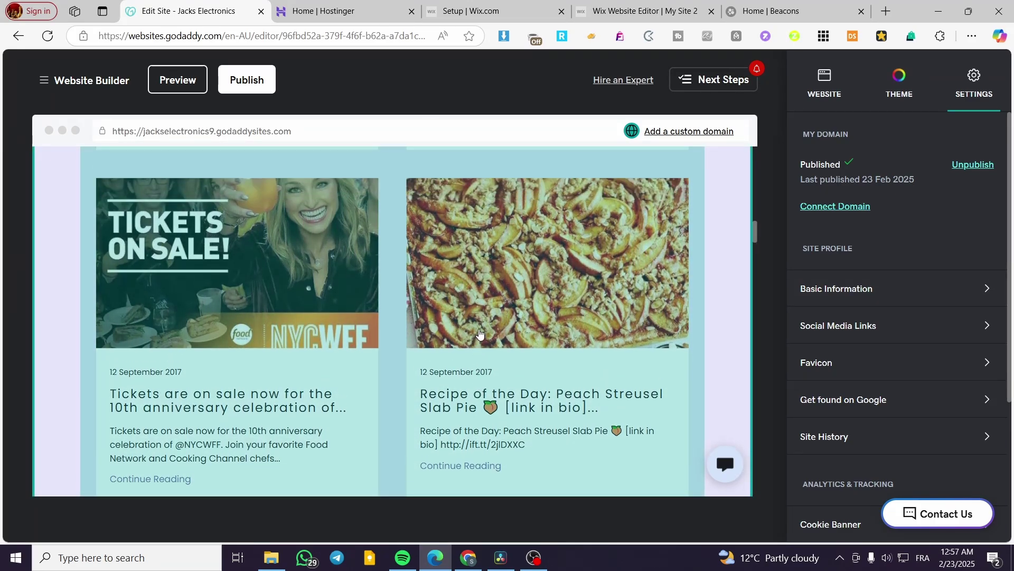
pyautogui.scroll(10, 480, 332)
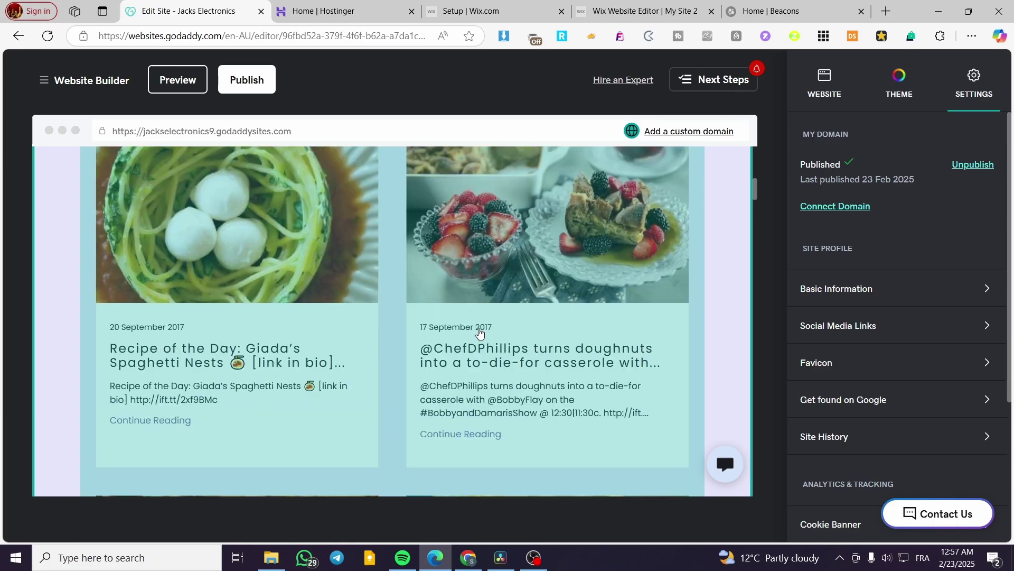
pyautogui.scroll(4, 479, 332)
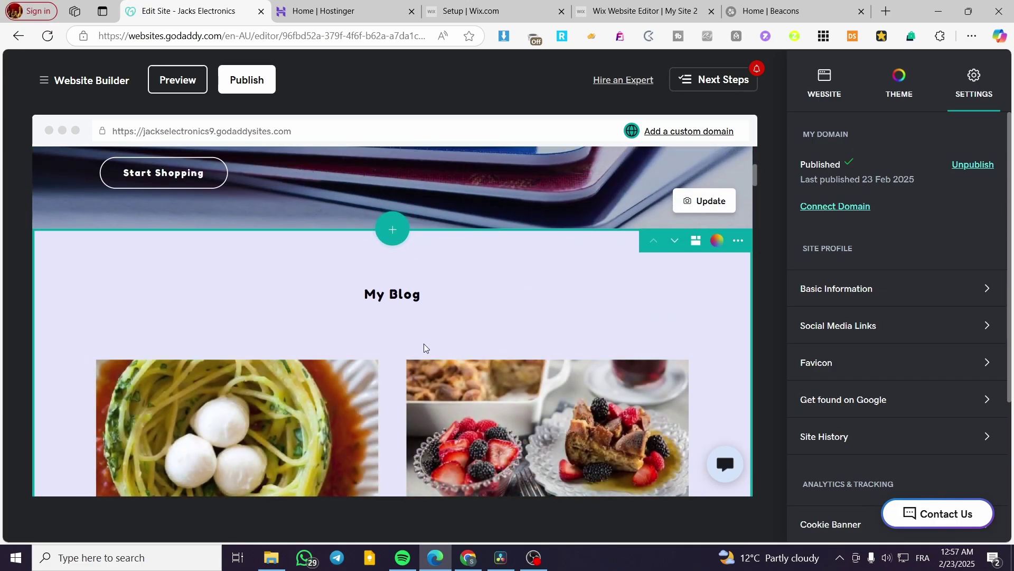
pyautogui.scroll(5, 424, 343)
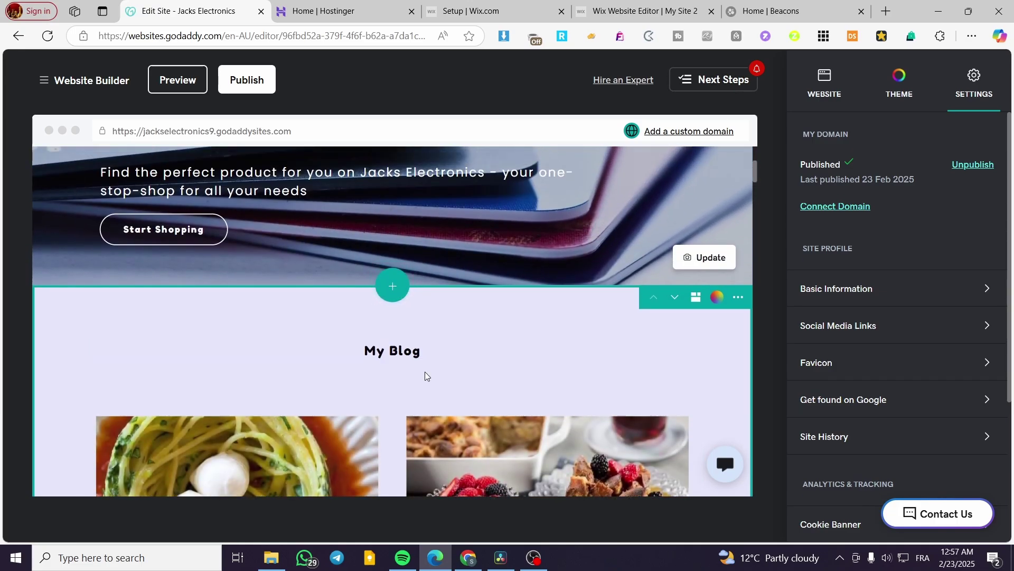